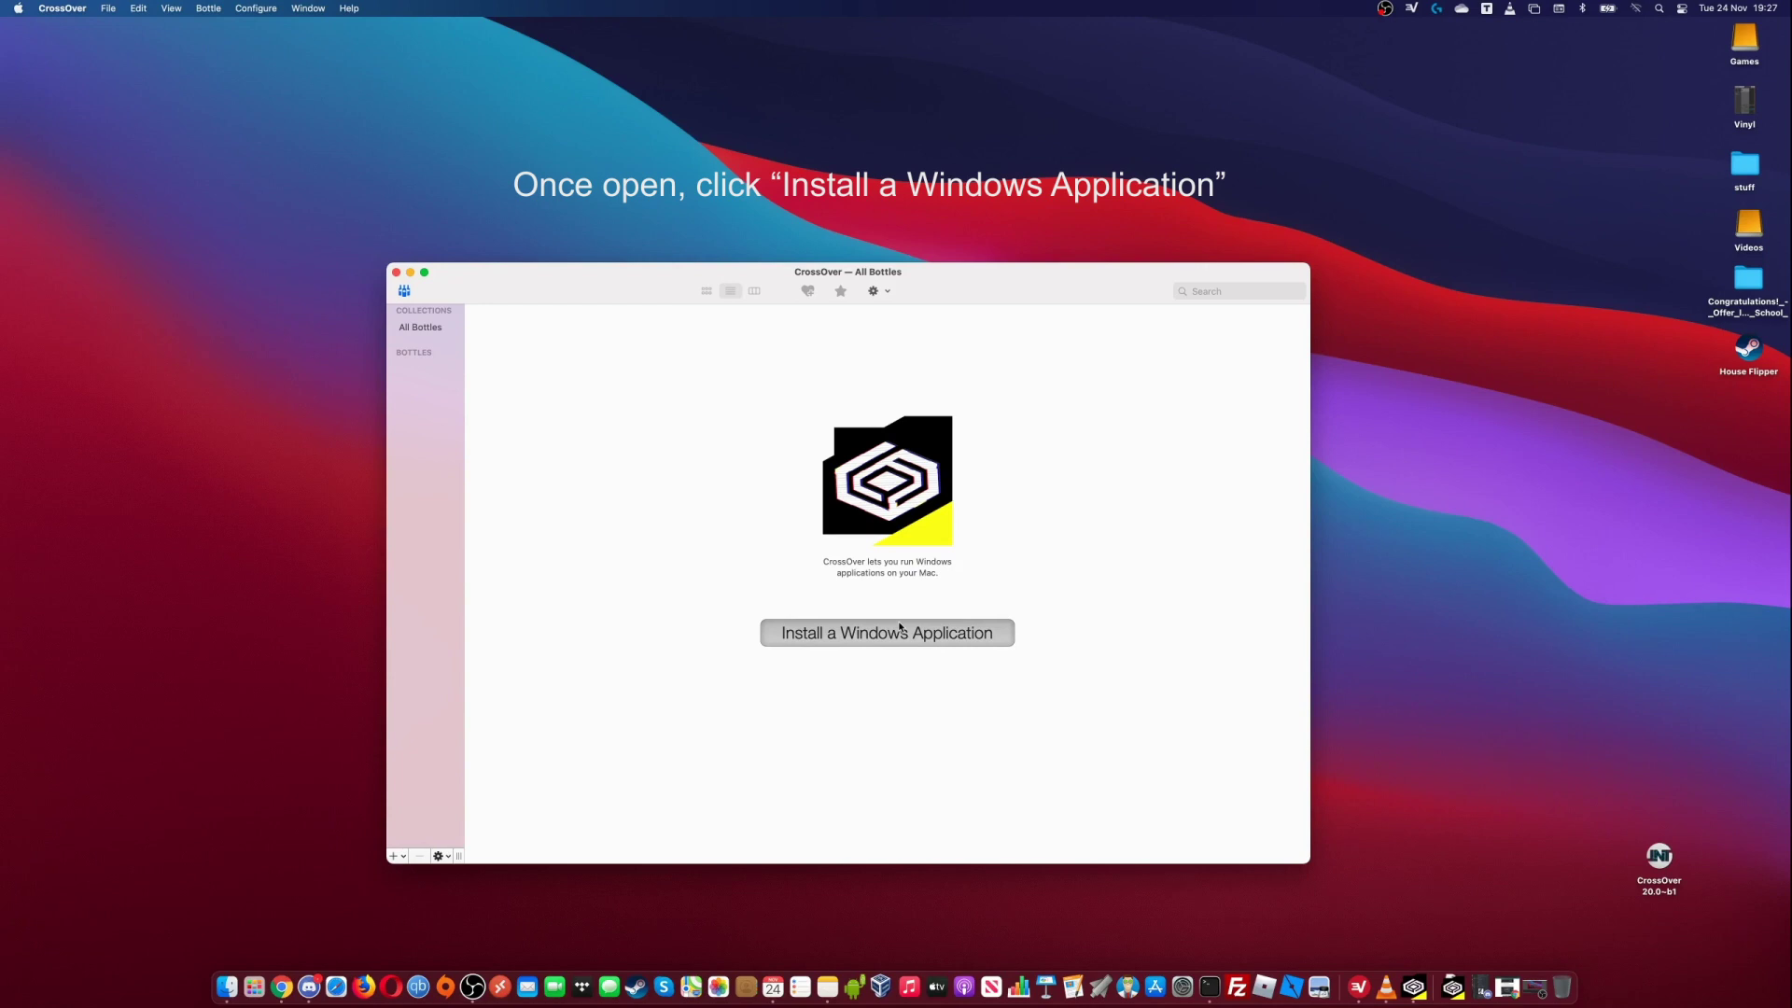
Step: Begin a Windows application installation and choose "Unlisted application" from the full application list
{"action": "left_click", "coordinate": [901, 629]}
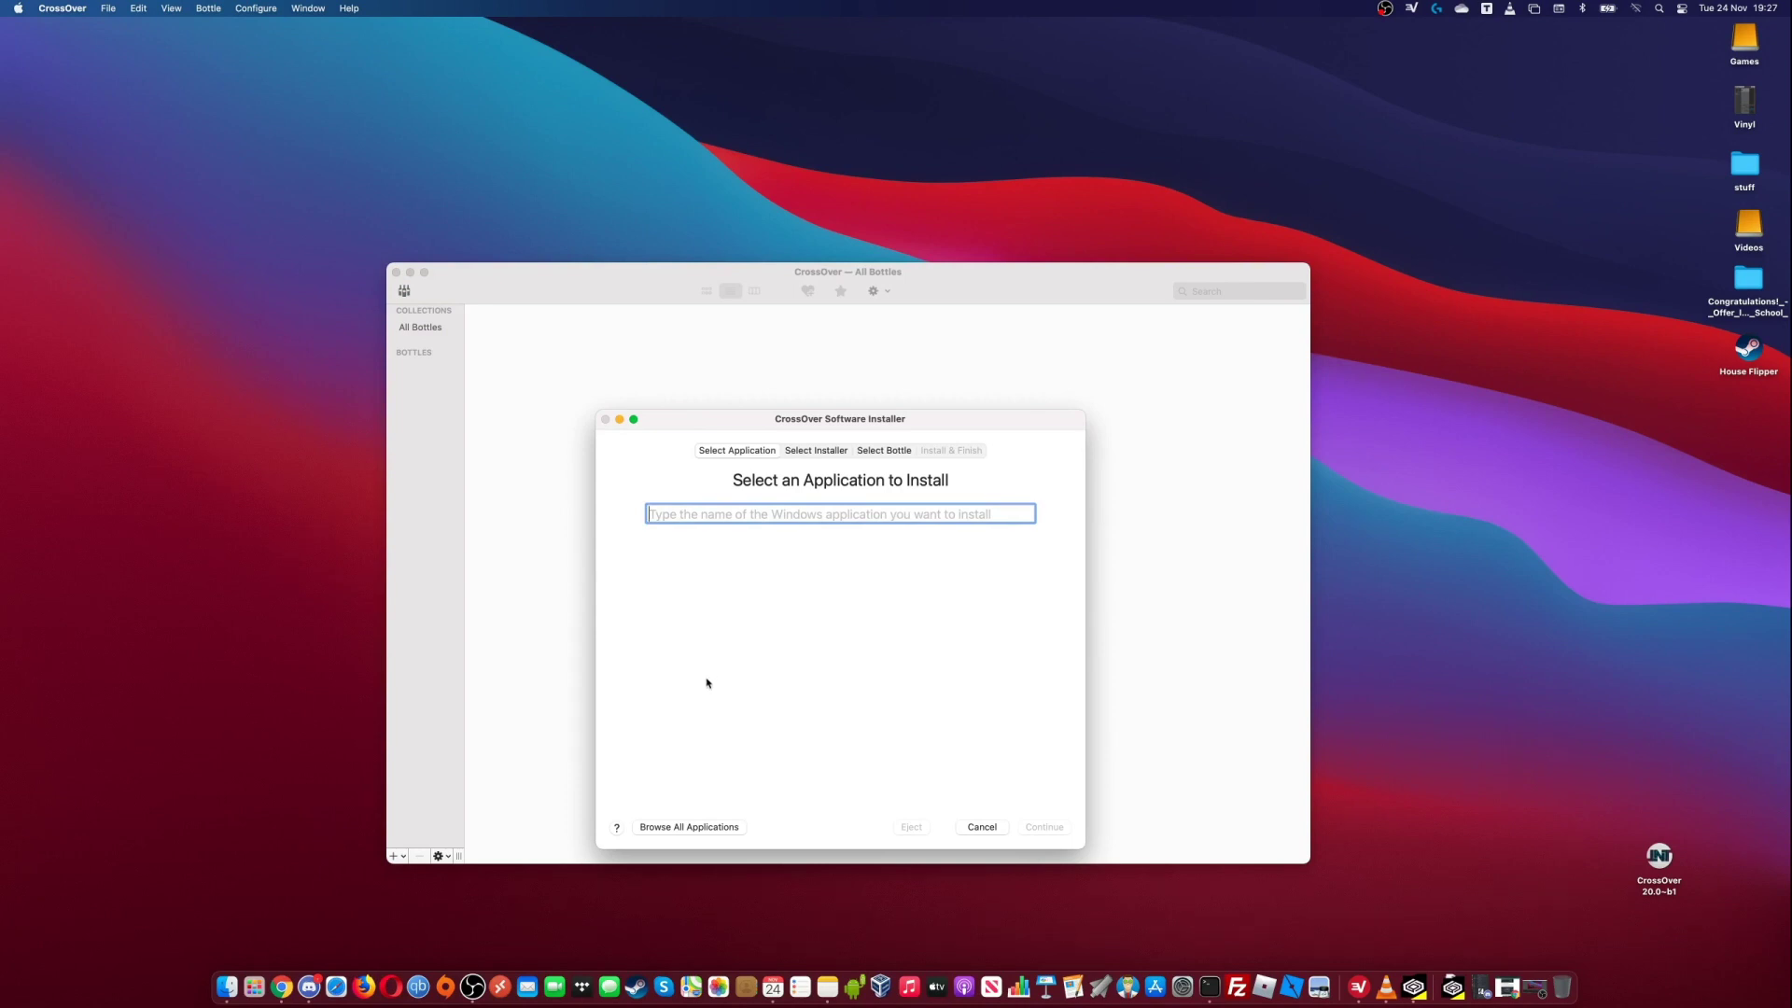
{"action": "left_click", "coordinate": [699, 828]}
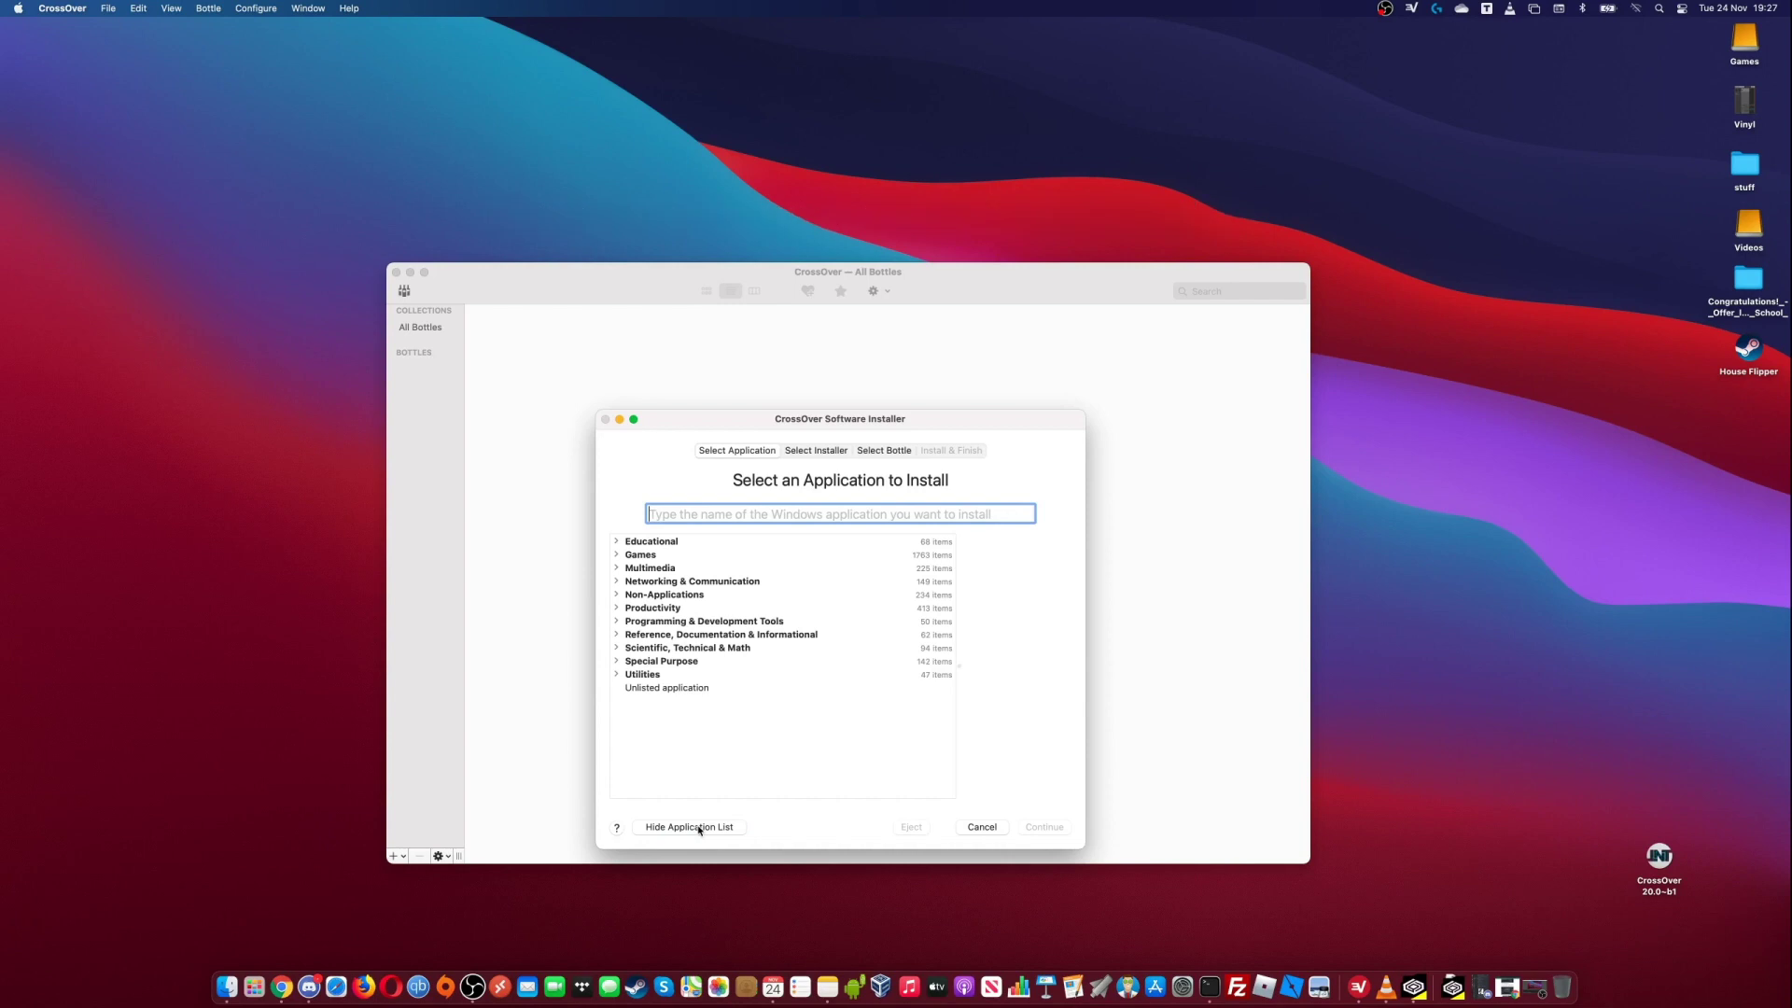
{"action": "left_click", "coordinate": [667, 689]}
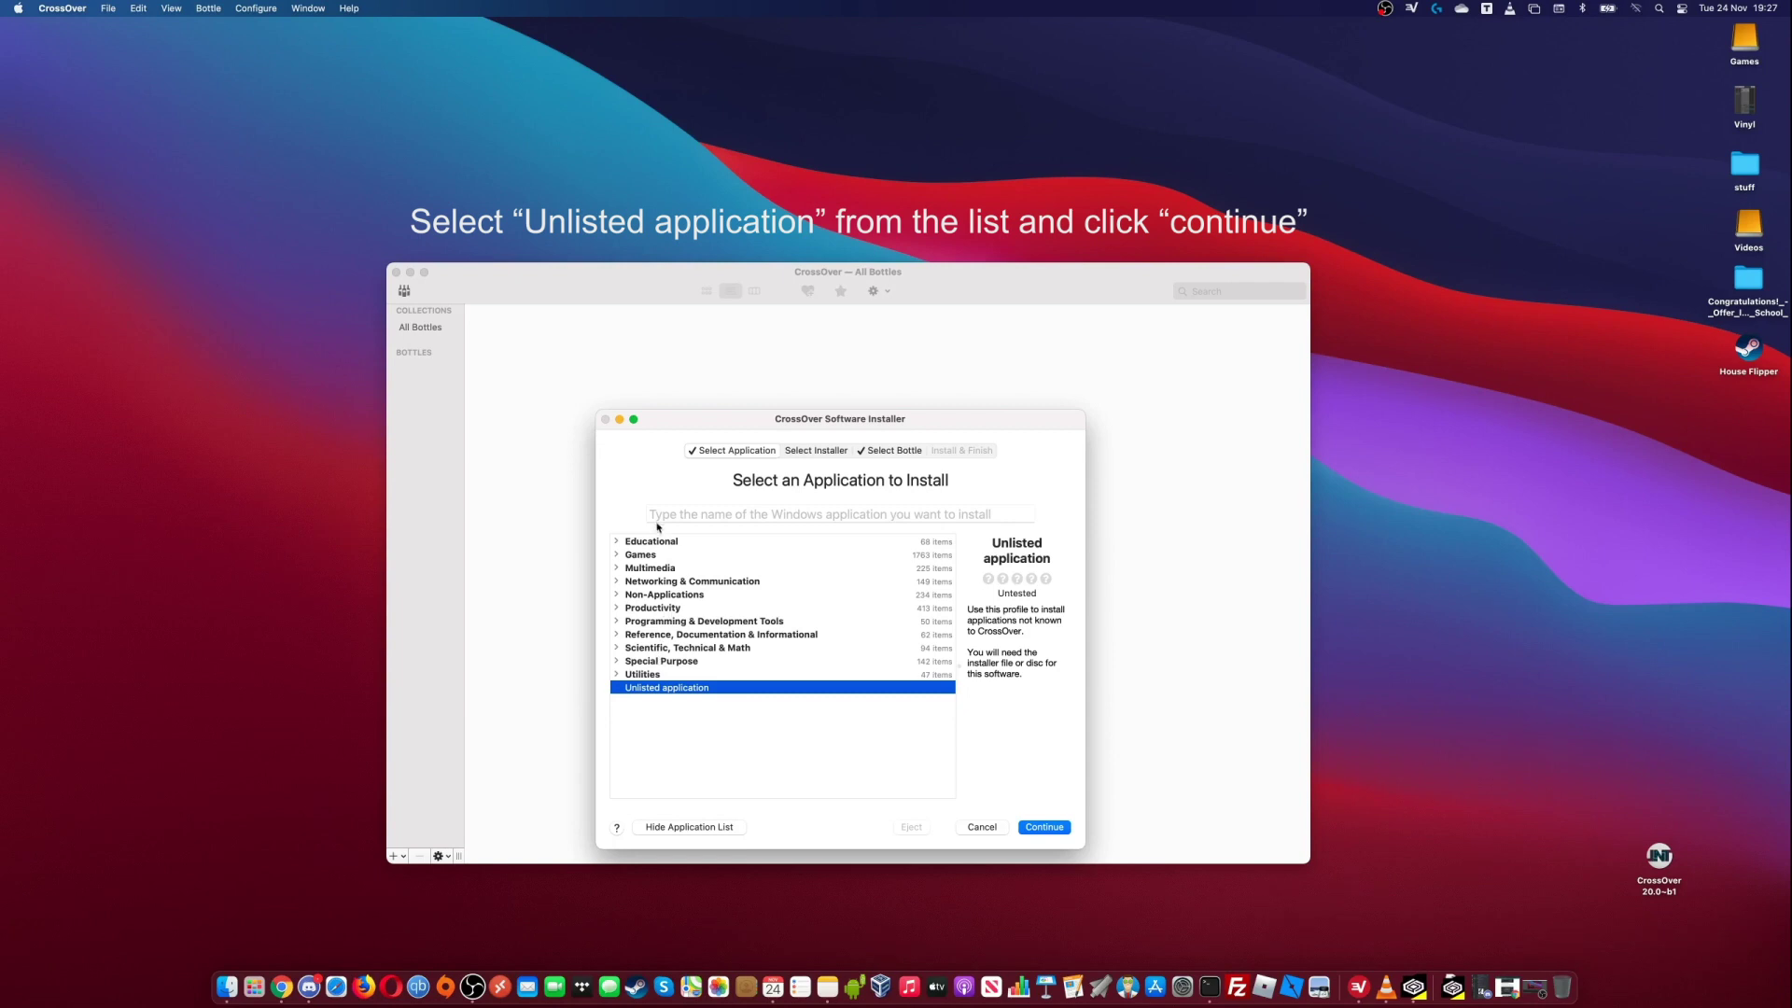
{"action": "left_click", "coordinate": [1060, 834]}
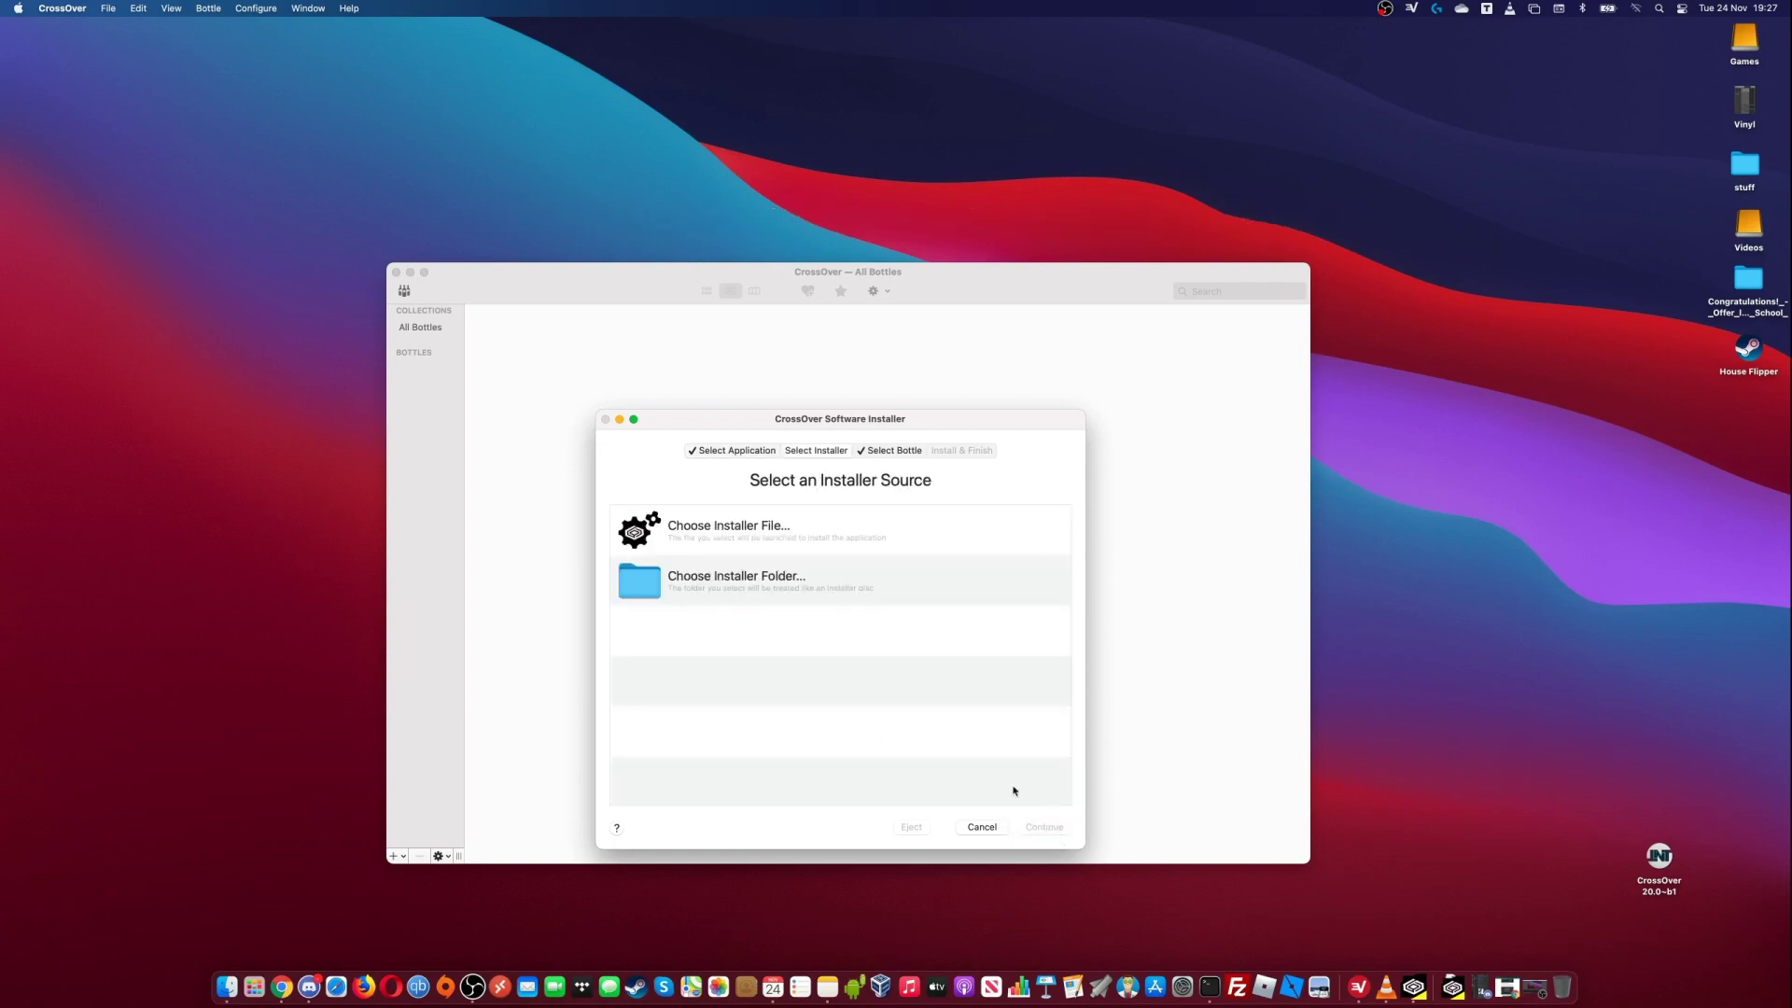
Step: Choose Habactivesetup.exe from the Habactive Setup folder on the Desktop as the installer file and start the installation
{"action": "left_click", "coordinate": [766, 533]}
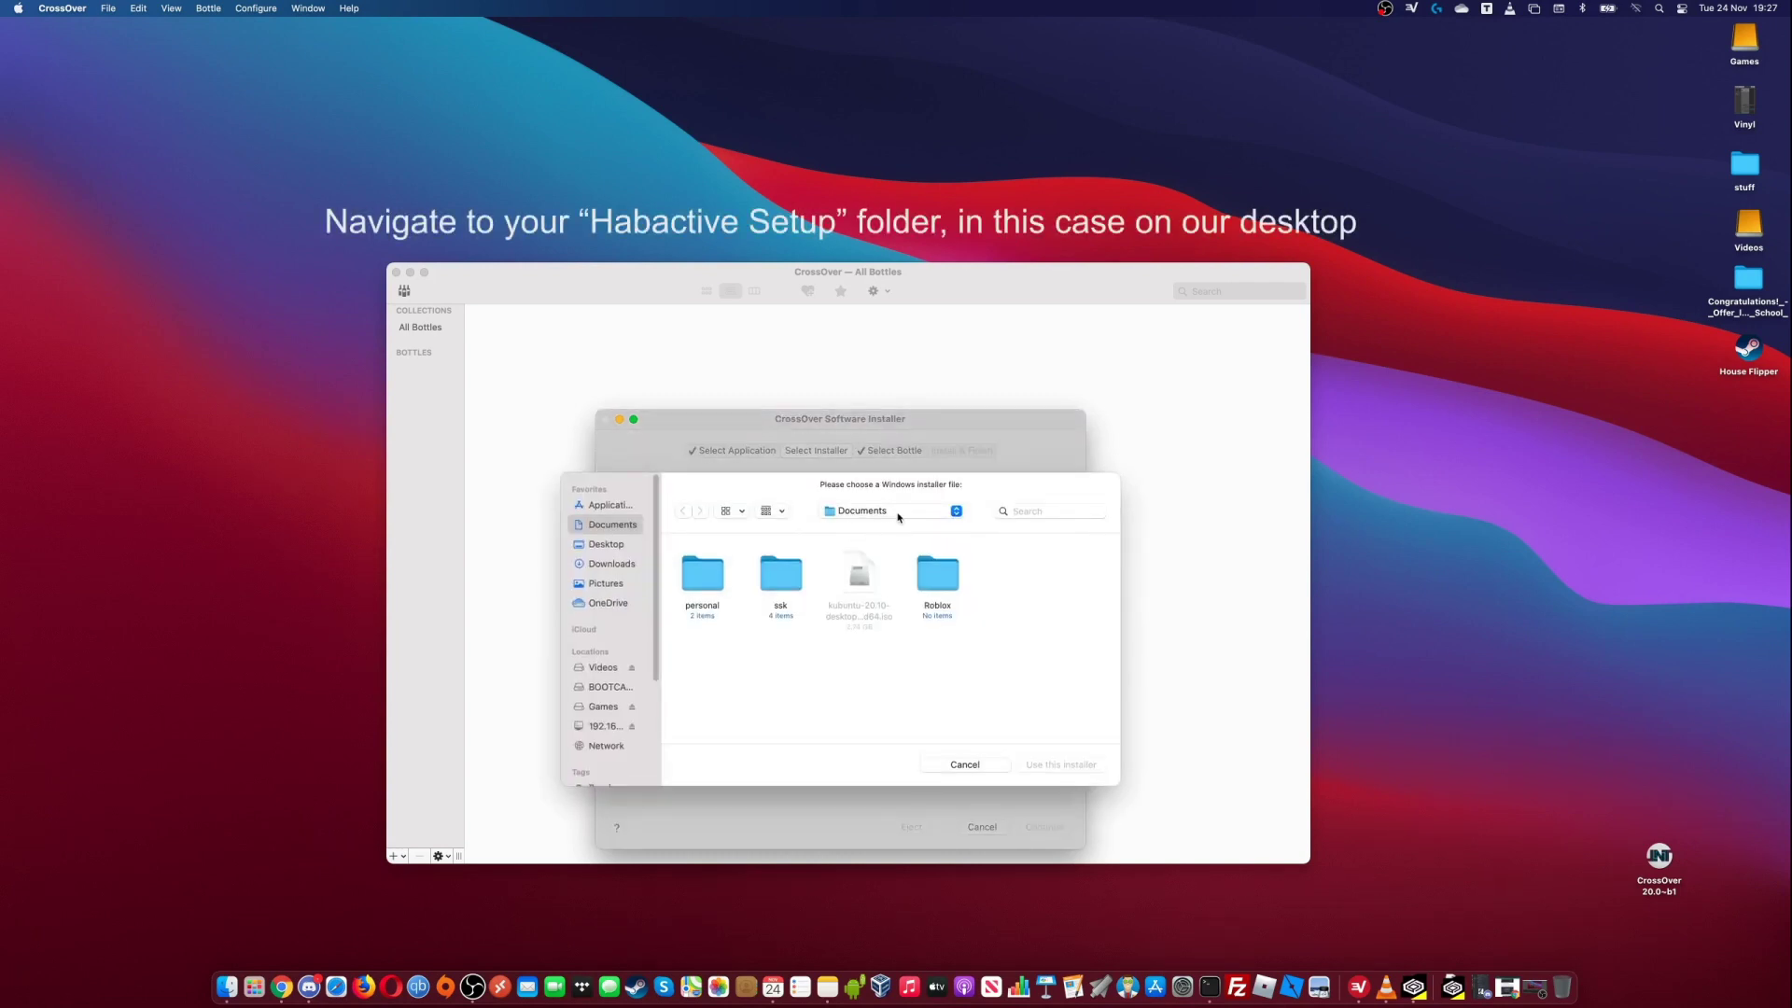
{"action": "left_click", "coordinate": [616, 545]}
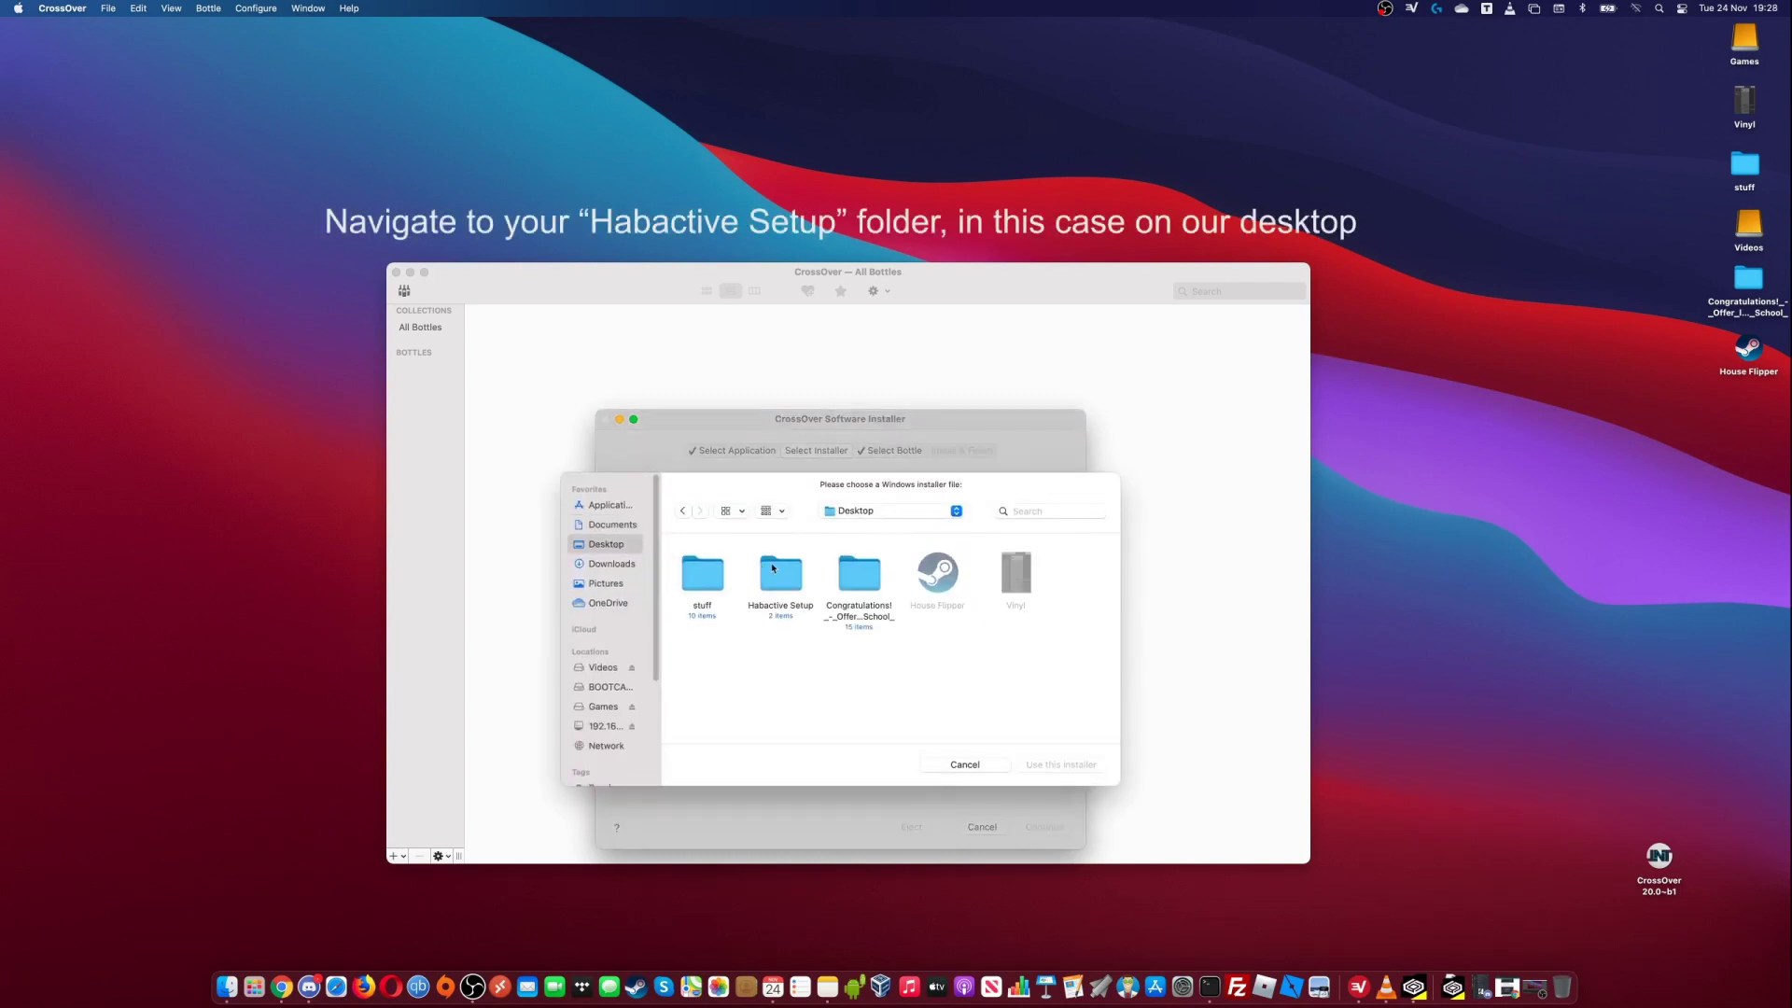
{"action": "double_click", "coordinate": [779, 574]}
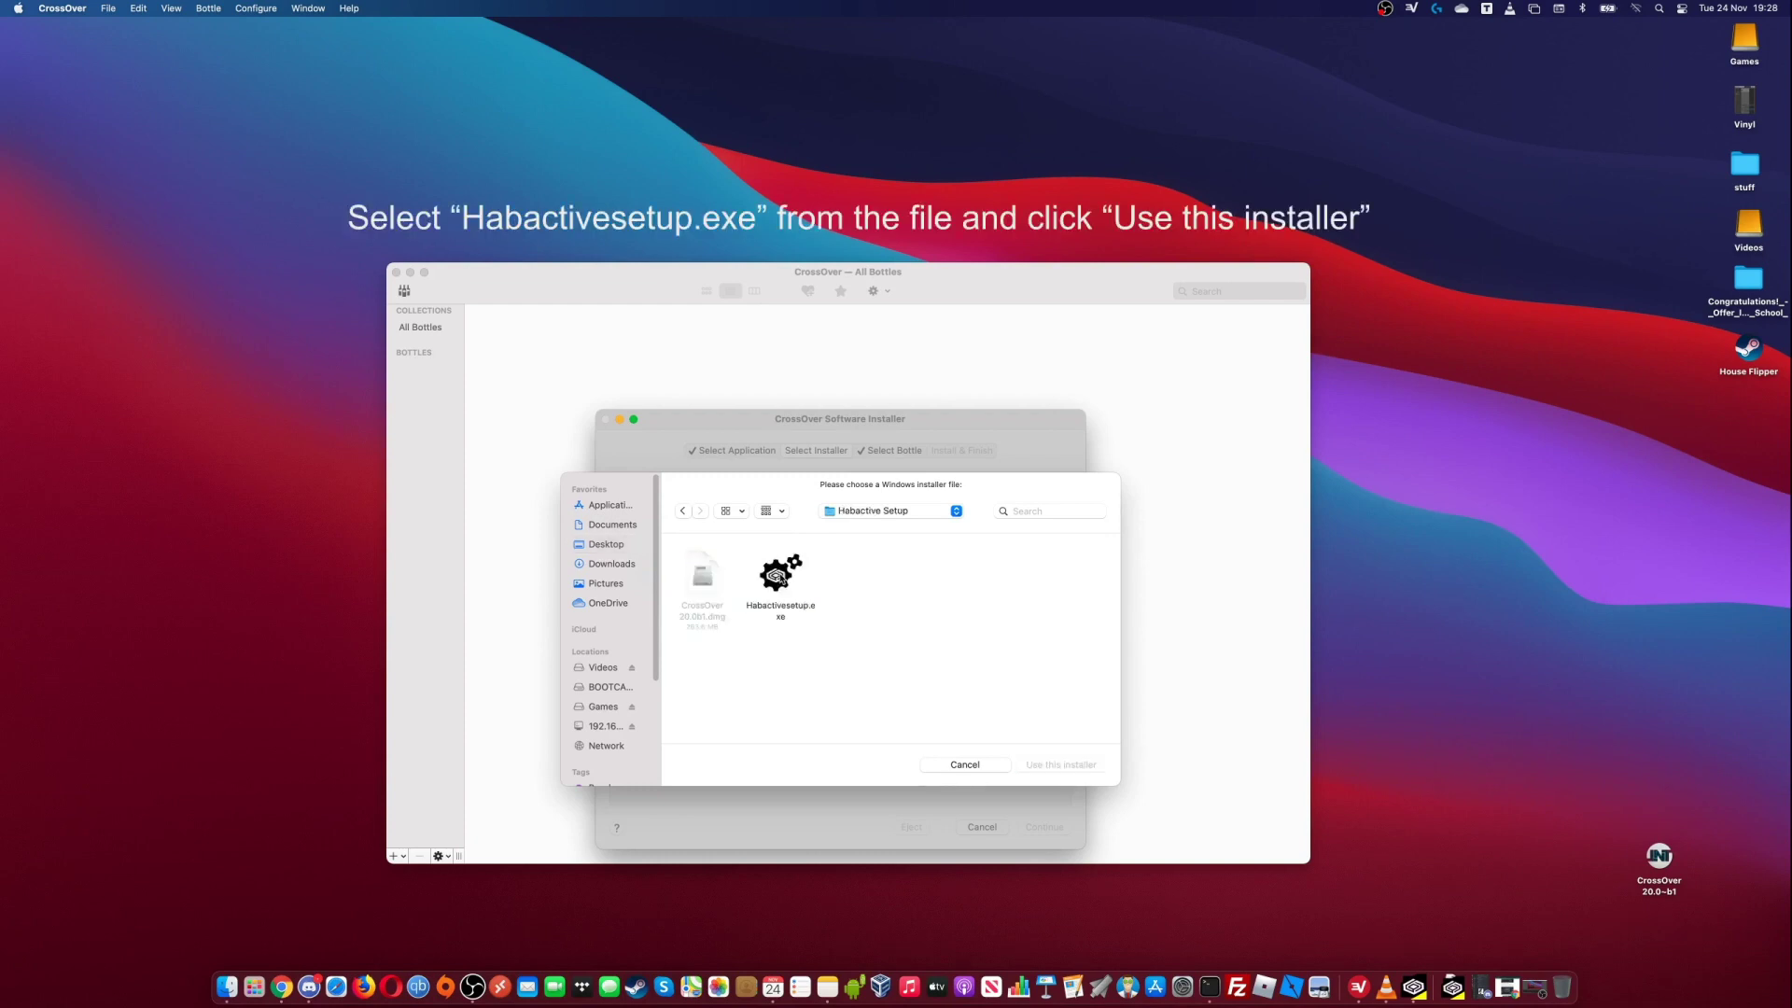
{"action": "left_click", "coordinate": [779, 579]}
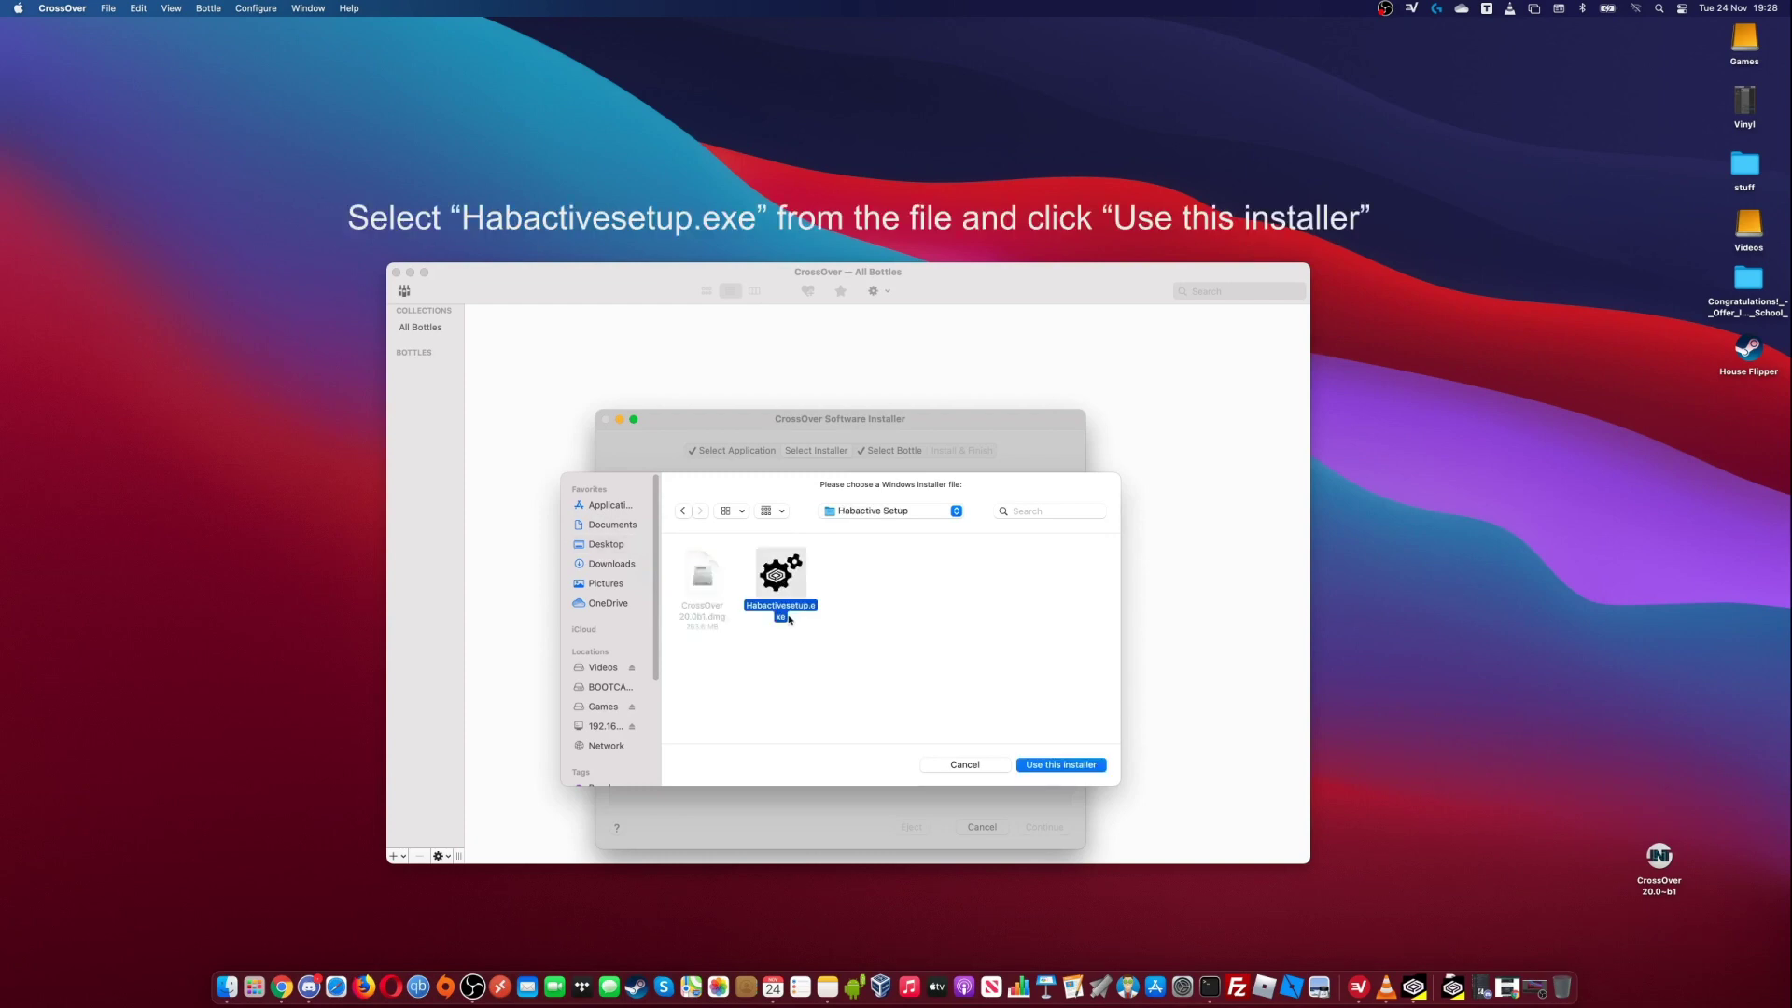
{"action": "left_click", "coordinate": [1082, 766]}
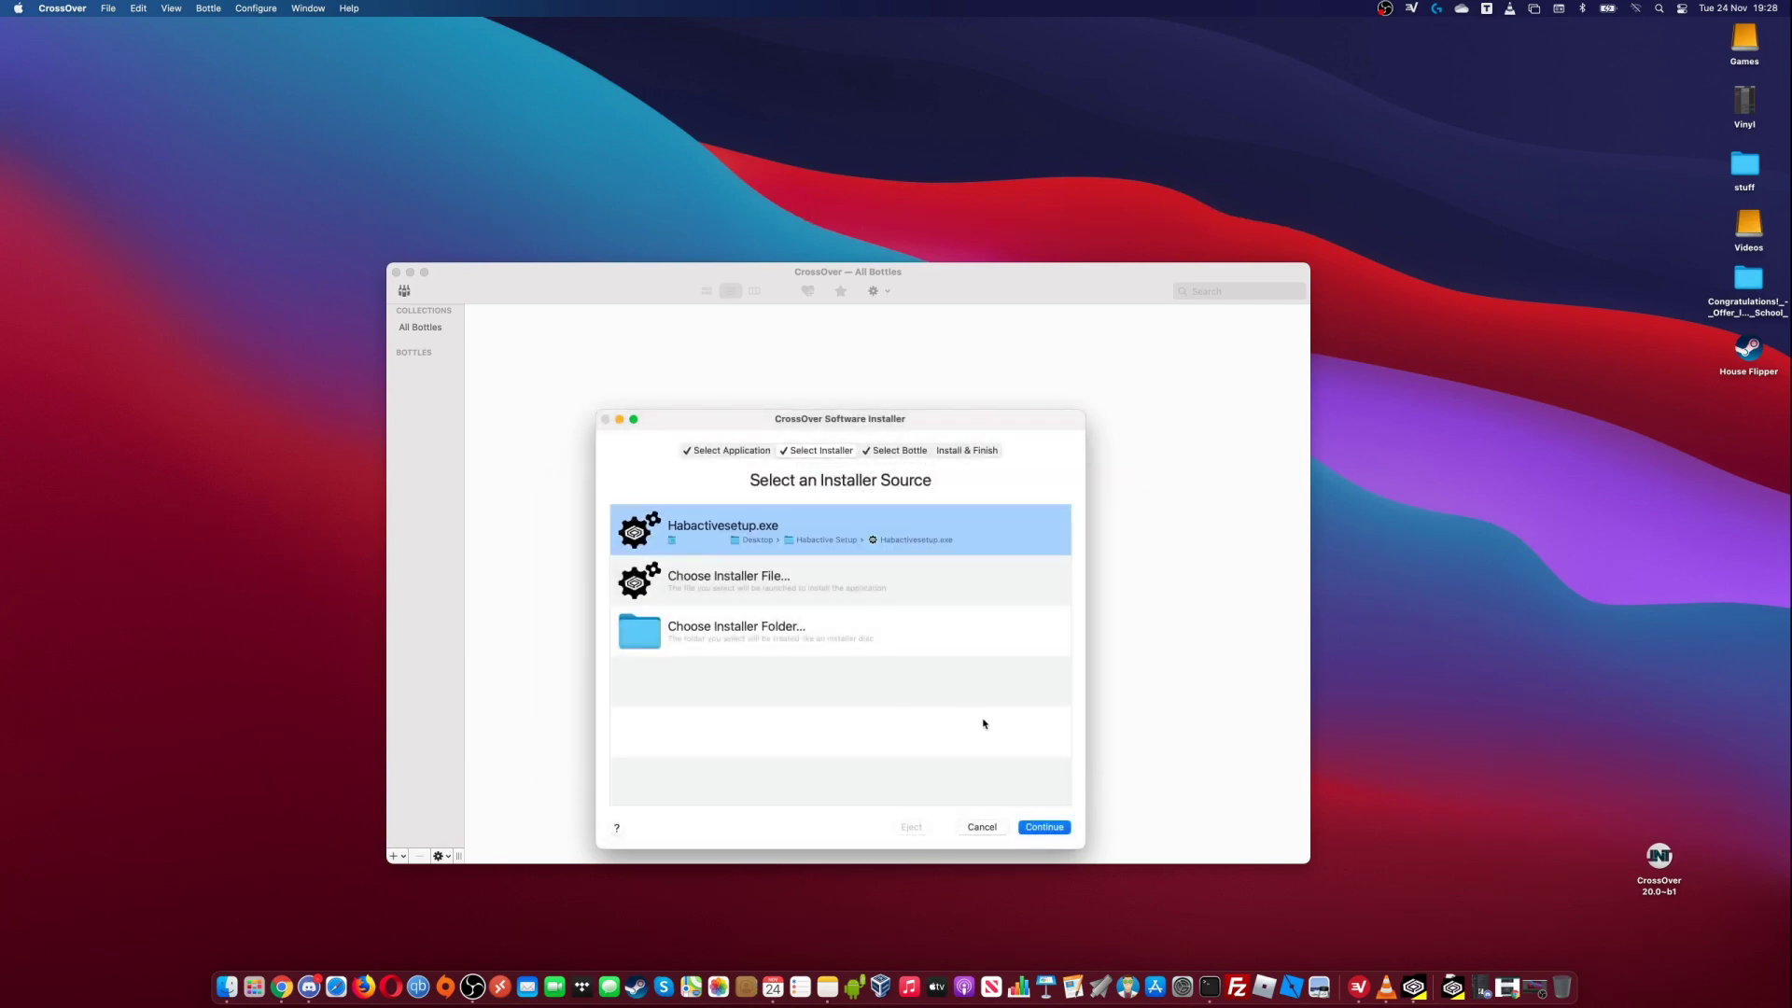
{"action": "left_click", "coordinate": [1041, 826]}
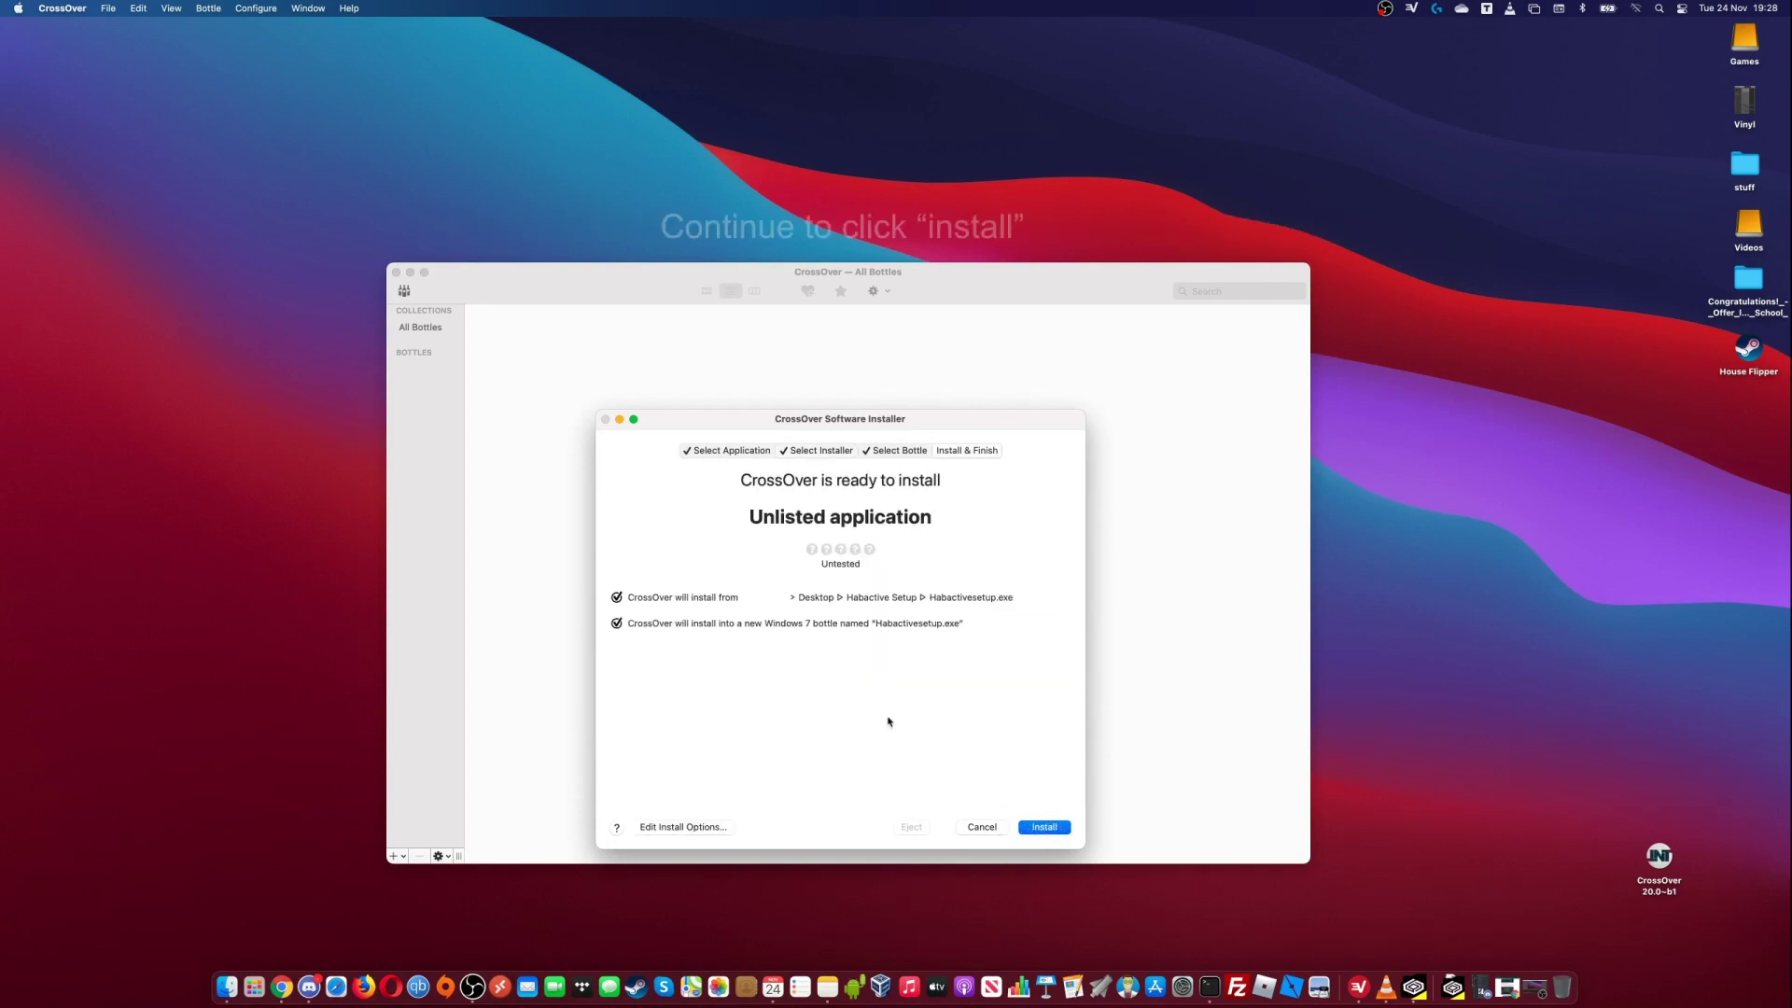
{"action": "left_click", "coordinate": [1044, 828]}
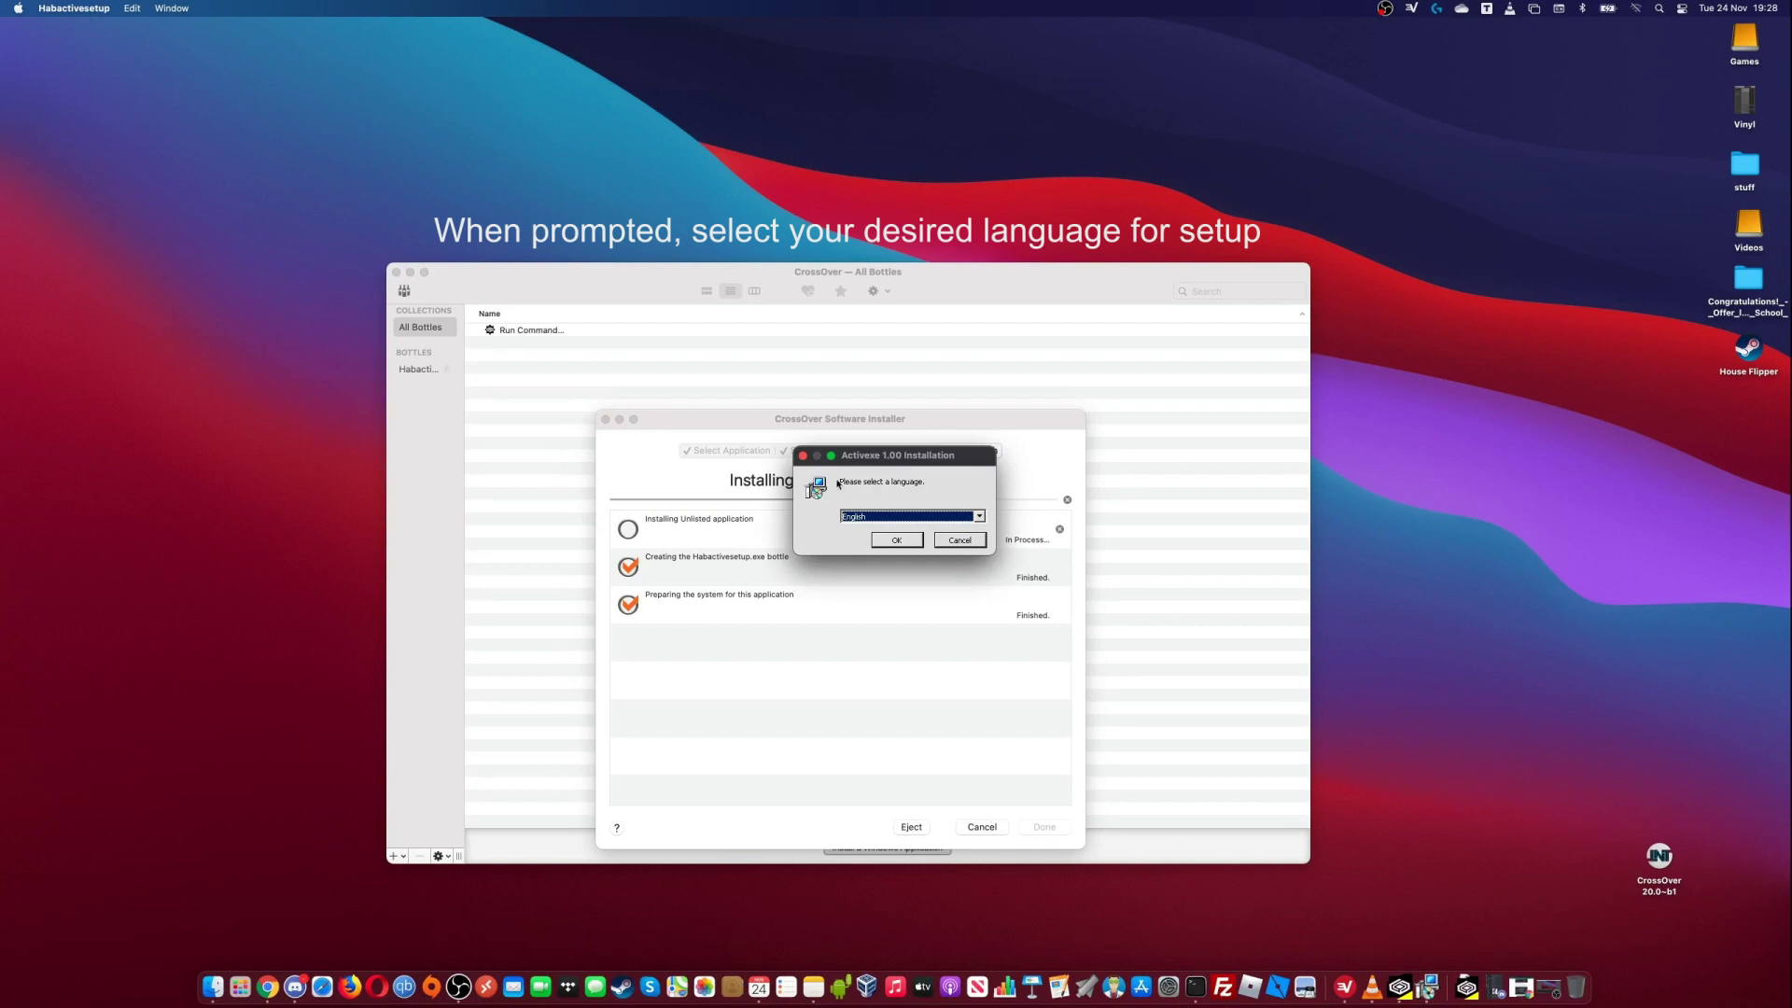
Step: Complete the Activexe setup wizard in English with the default destination folder and a desktop icon, and close the software installer
{"action": "left_click_drag", "start_coordinate": [862, 464], "coordinate": [828, 525]}
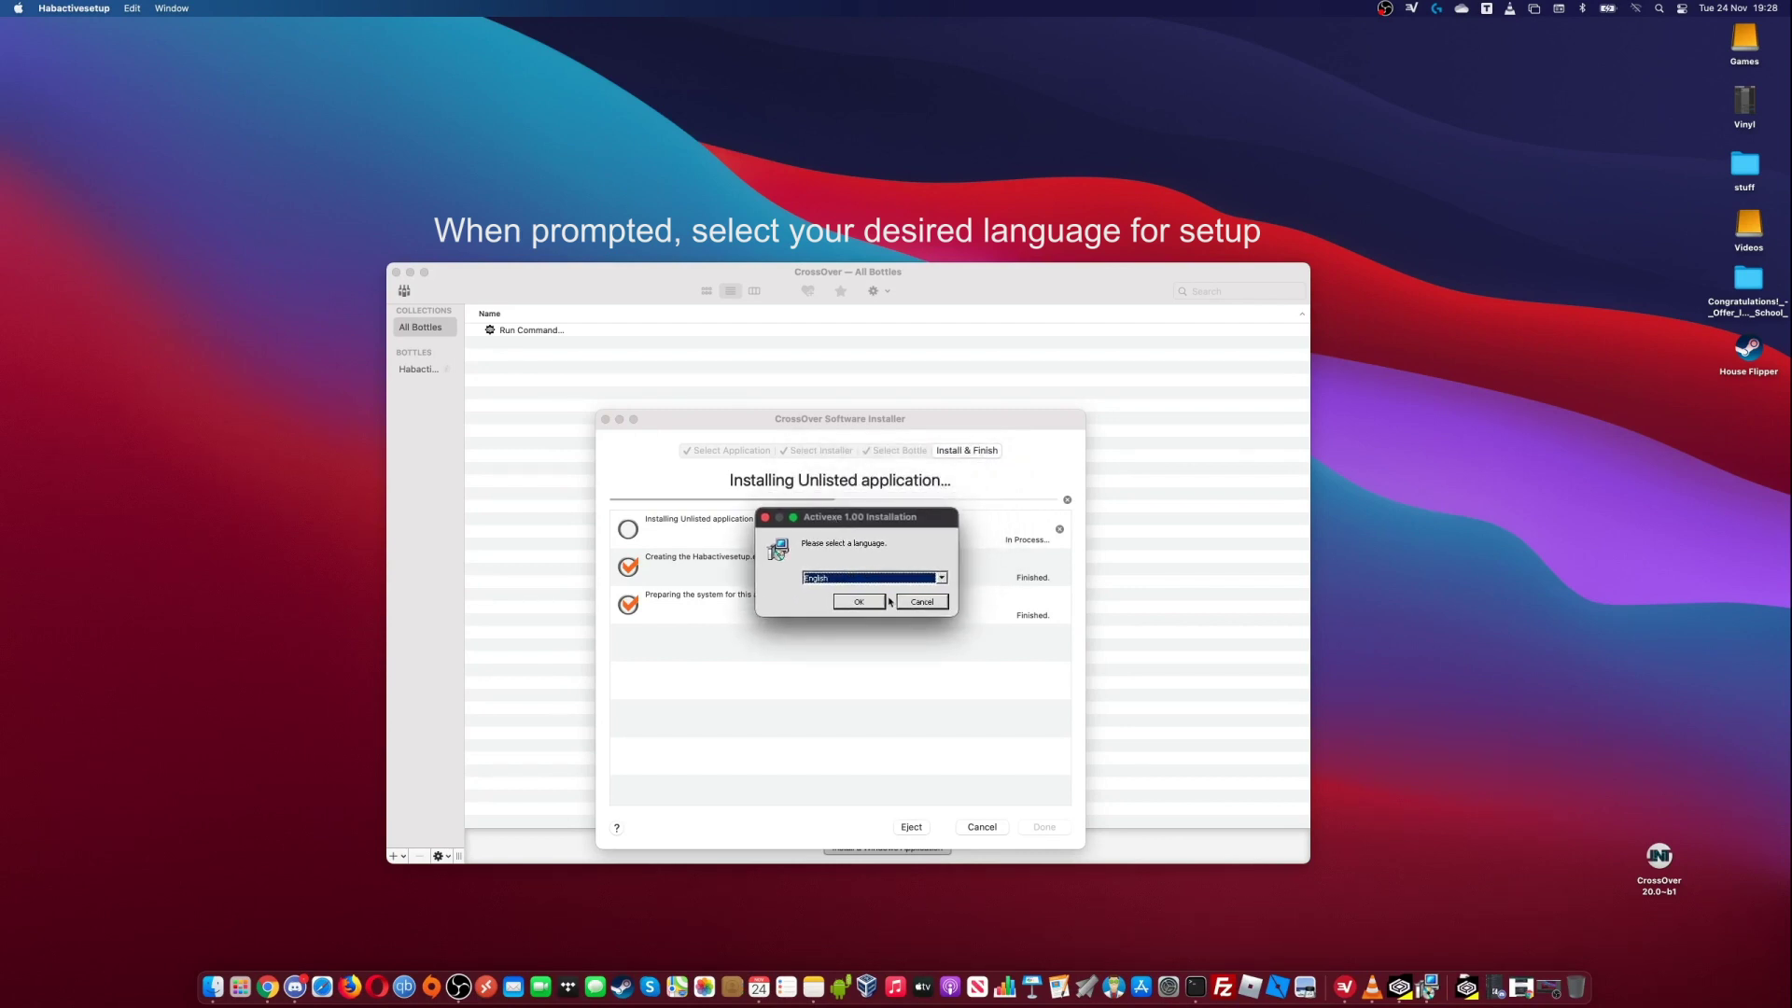
{"action": "left_click", "coordinate": [859, 601]}
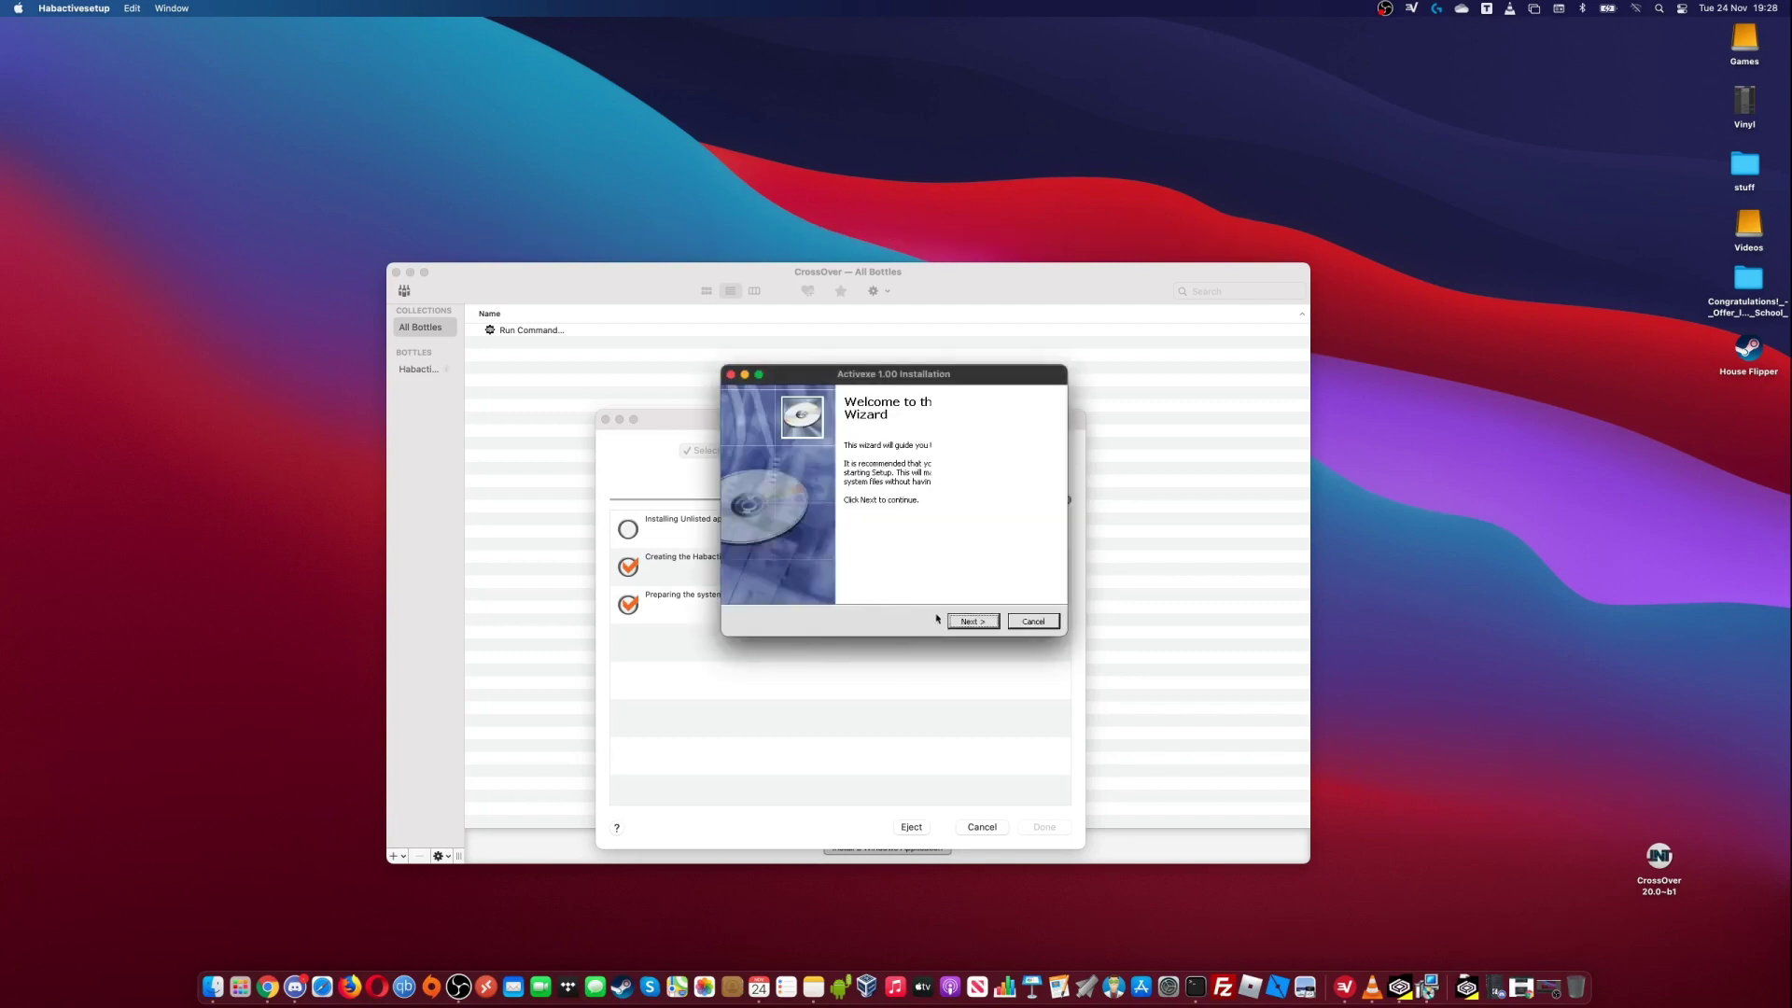
{"action": "left_click", "coordinate": [967, 622]}
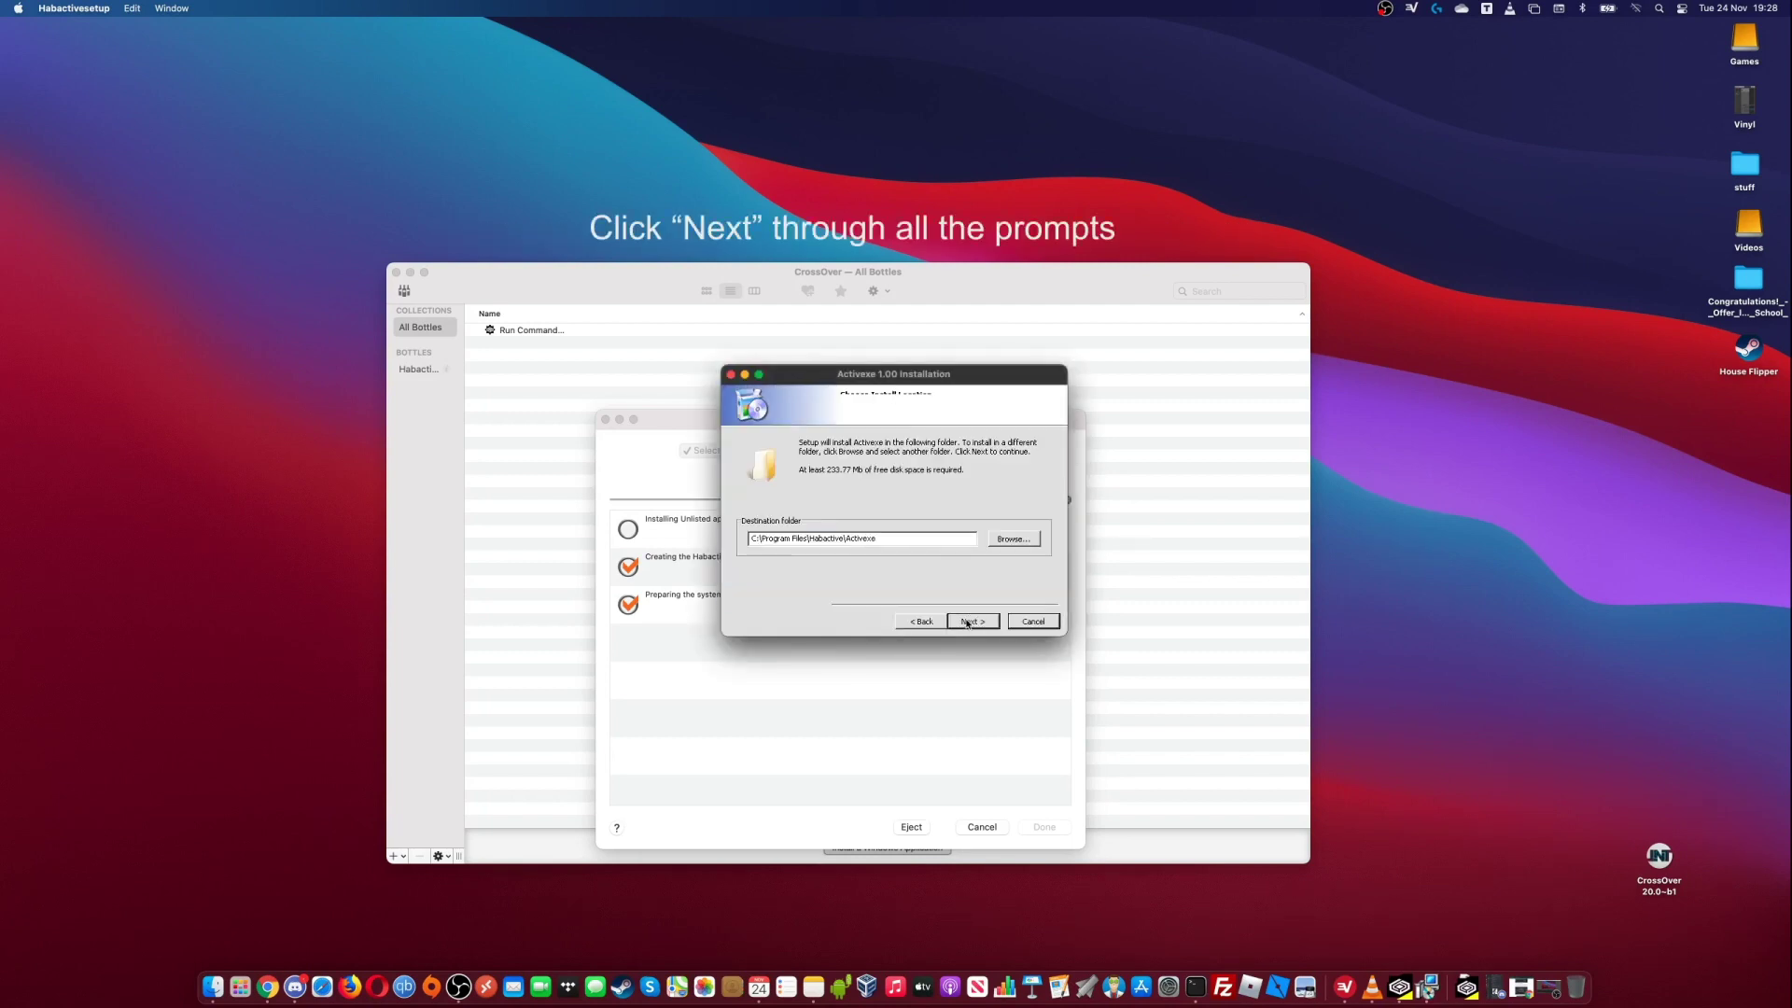
{"action": "left_click", "coordinate": [966, 622]}
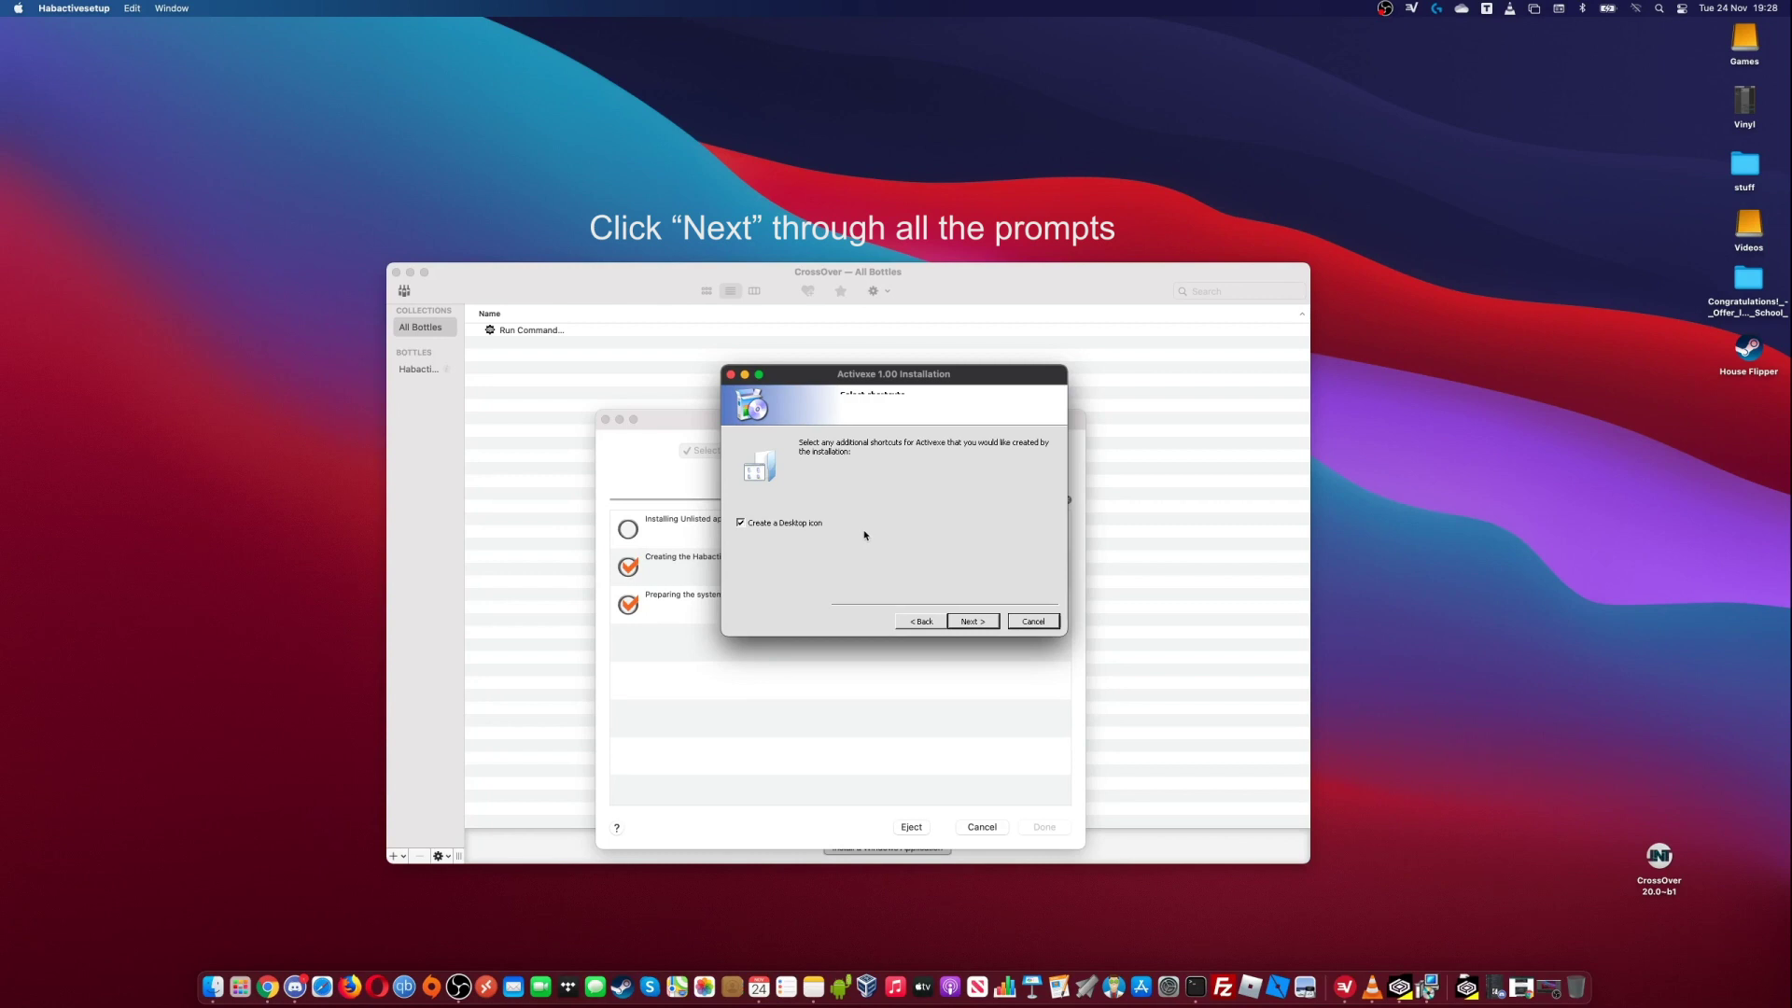
{"action": "left_click", "coordinate": [973, 622]}
{"action": "left_click", "coordinate": [972, 621]}
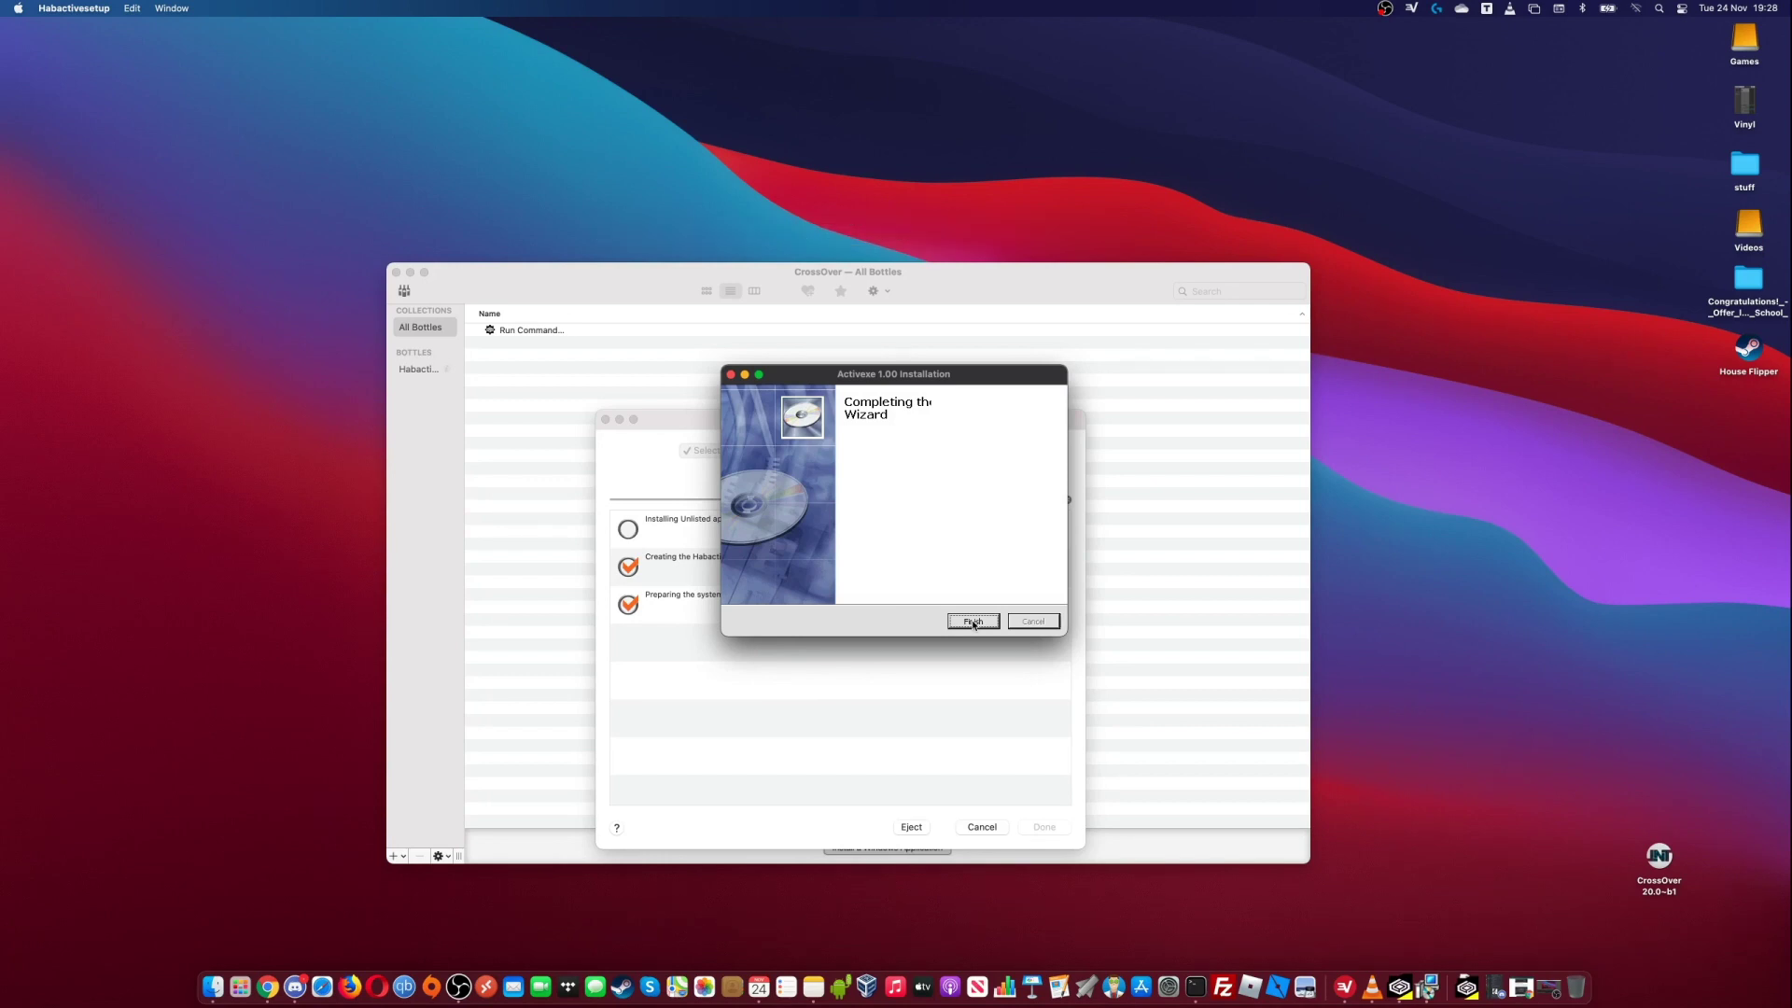
{"action": "left_click", "coordinate": [973, 622]}
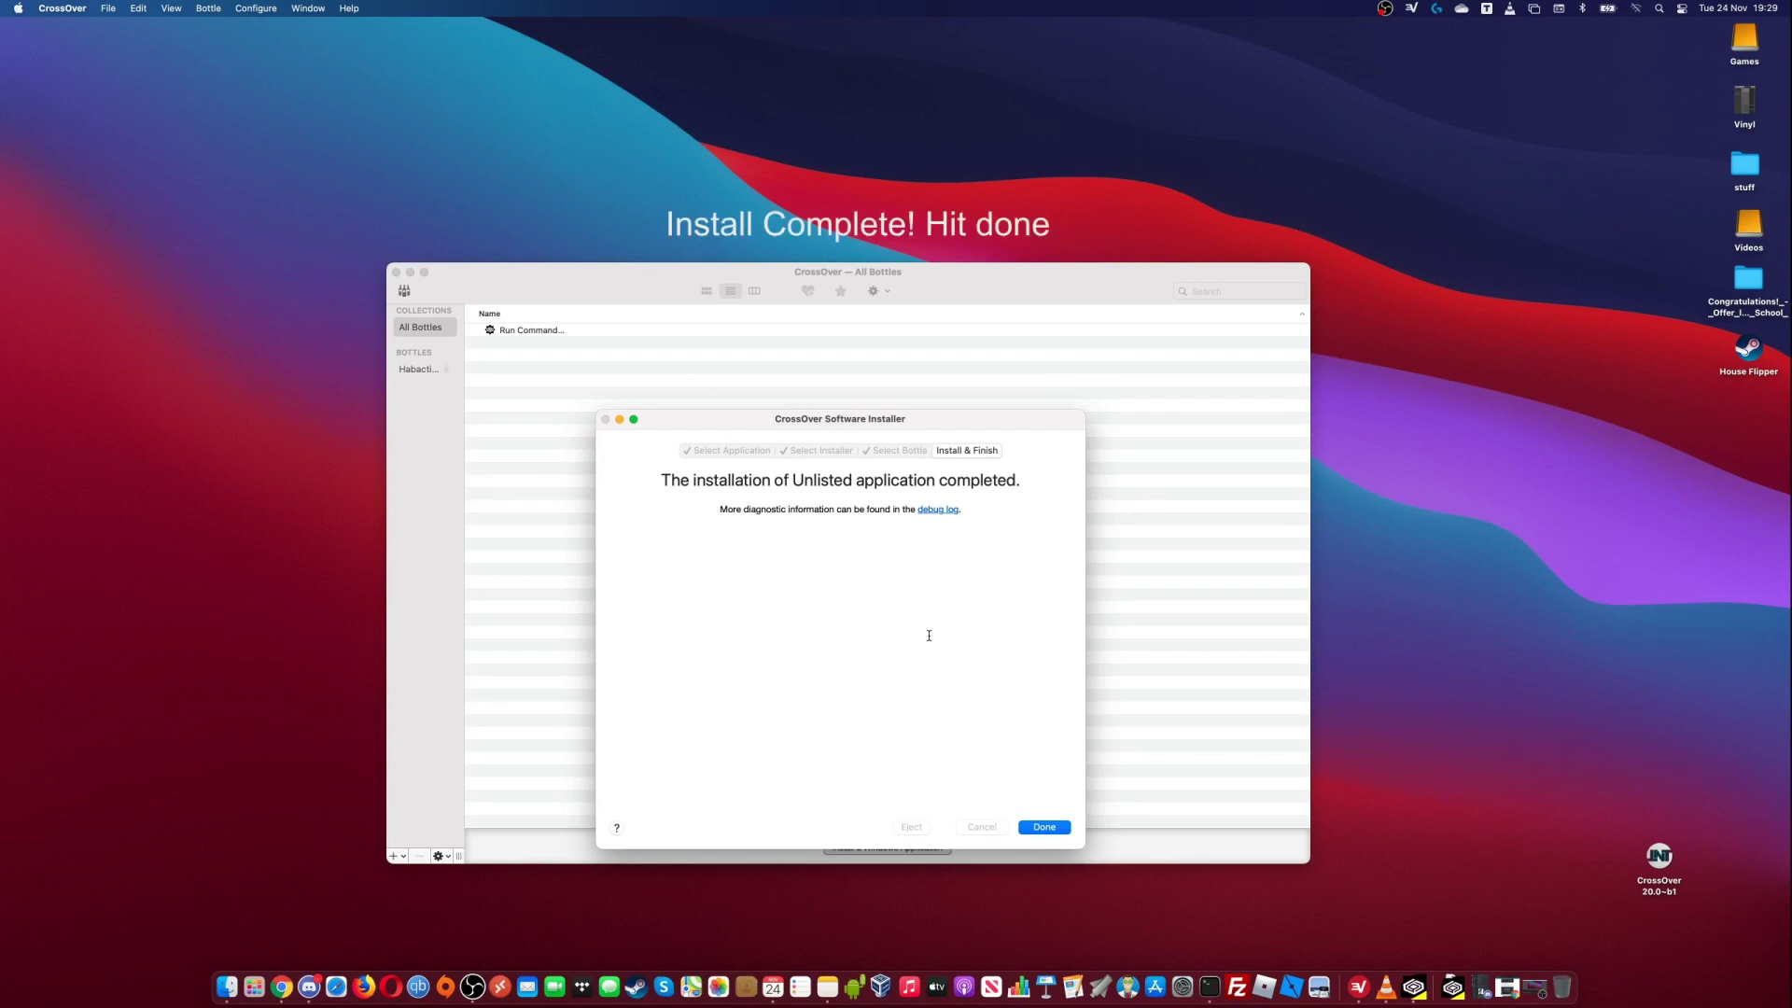
{"action": "left_click", "coordinate": [1046, 828]}
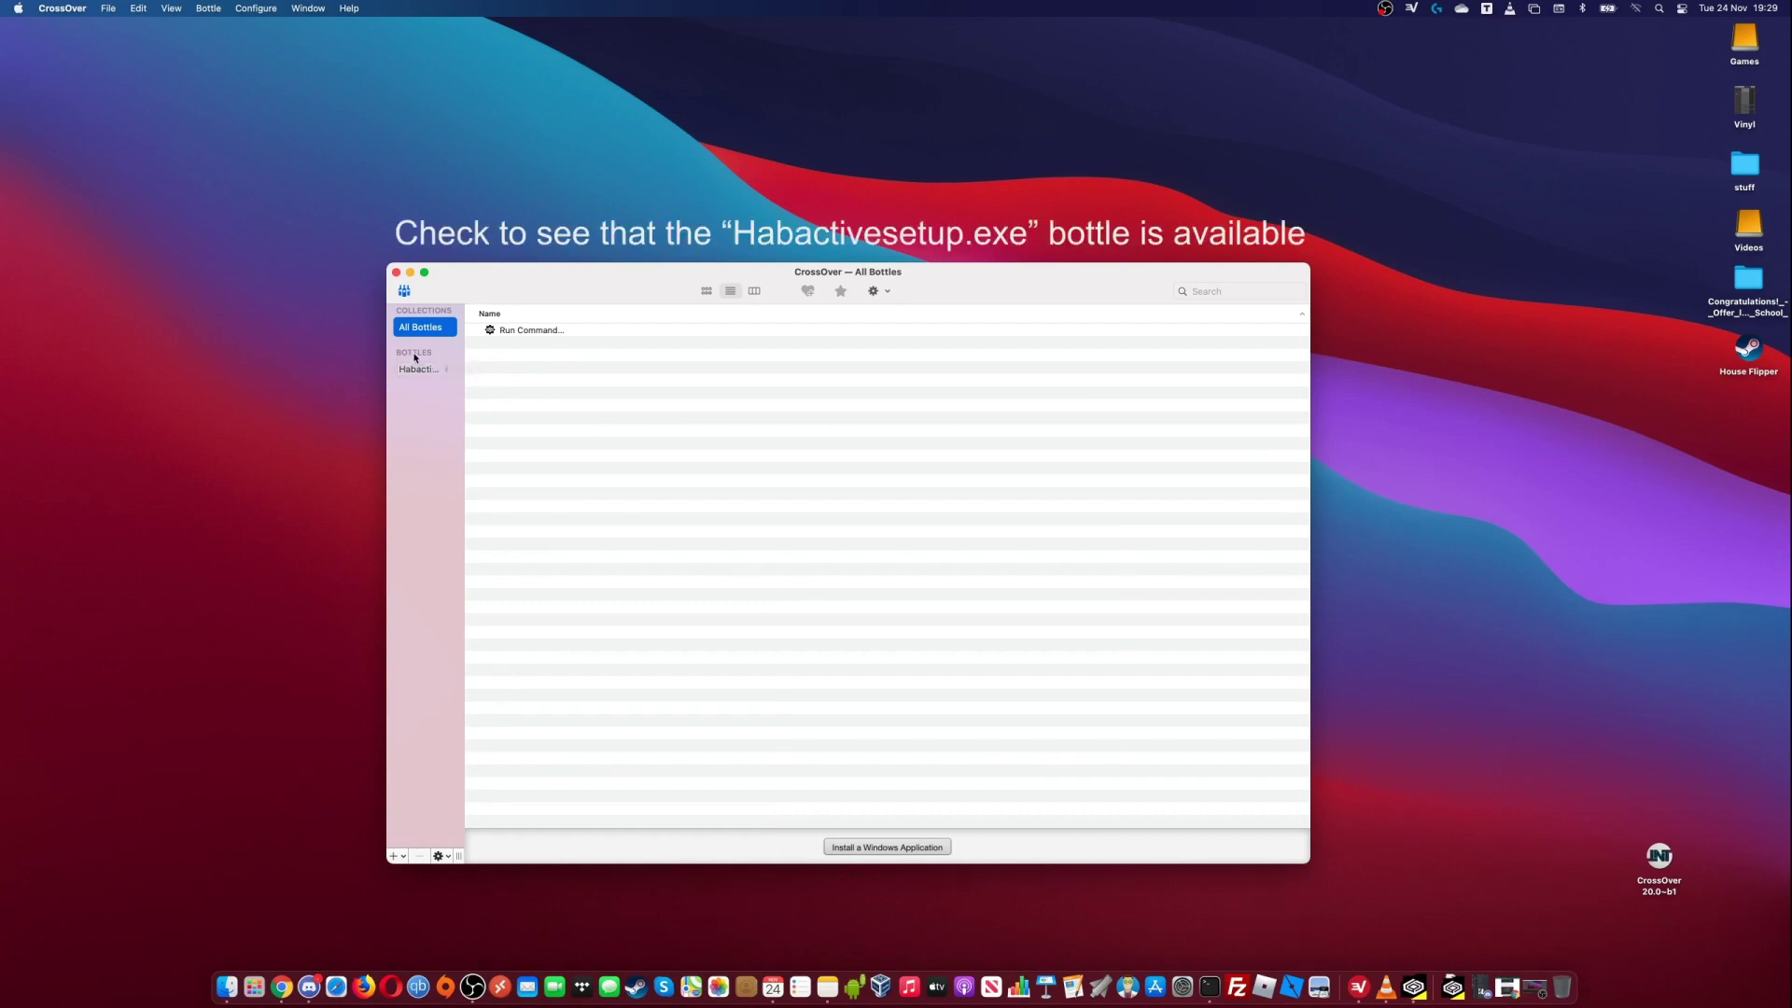
Step: Open Run Command from All Bottles and select Habactivesetup.exe as the bottle to use
{"action": "double_click", "coordinate": [528, 333]}
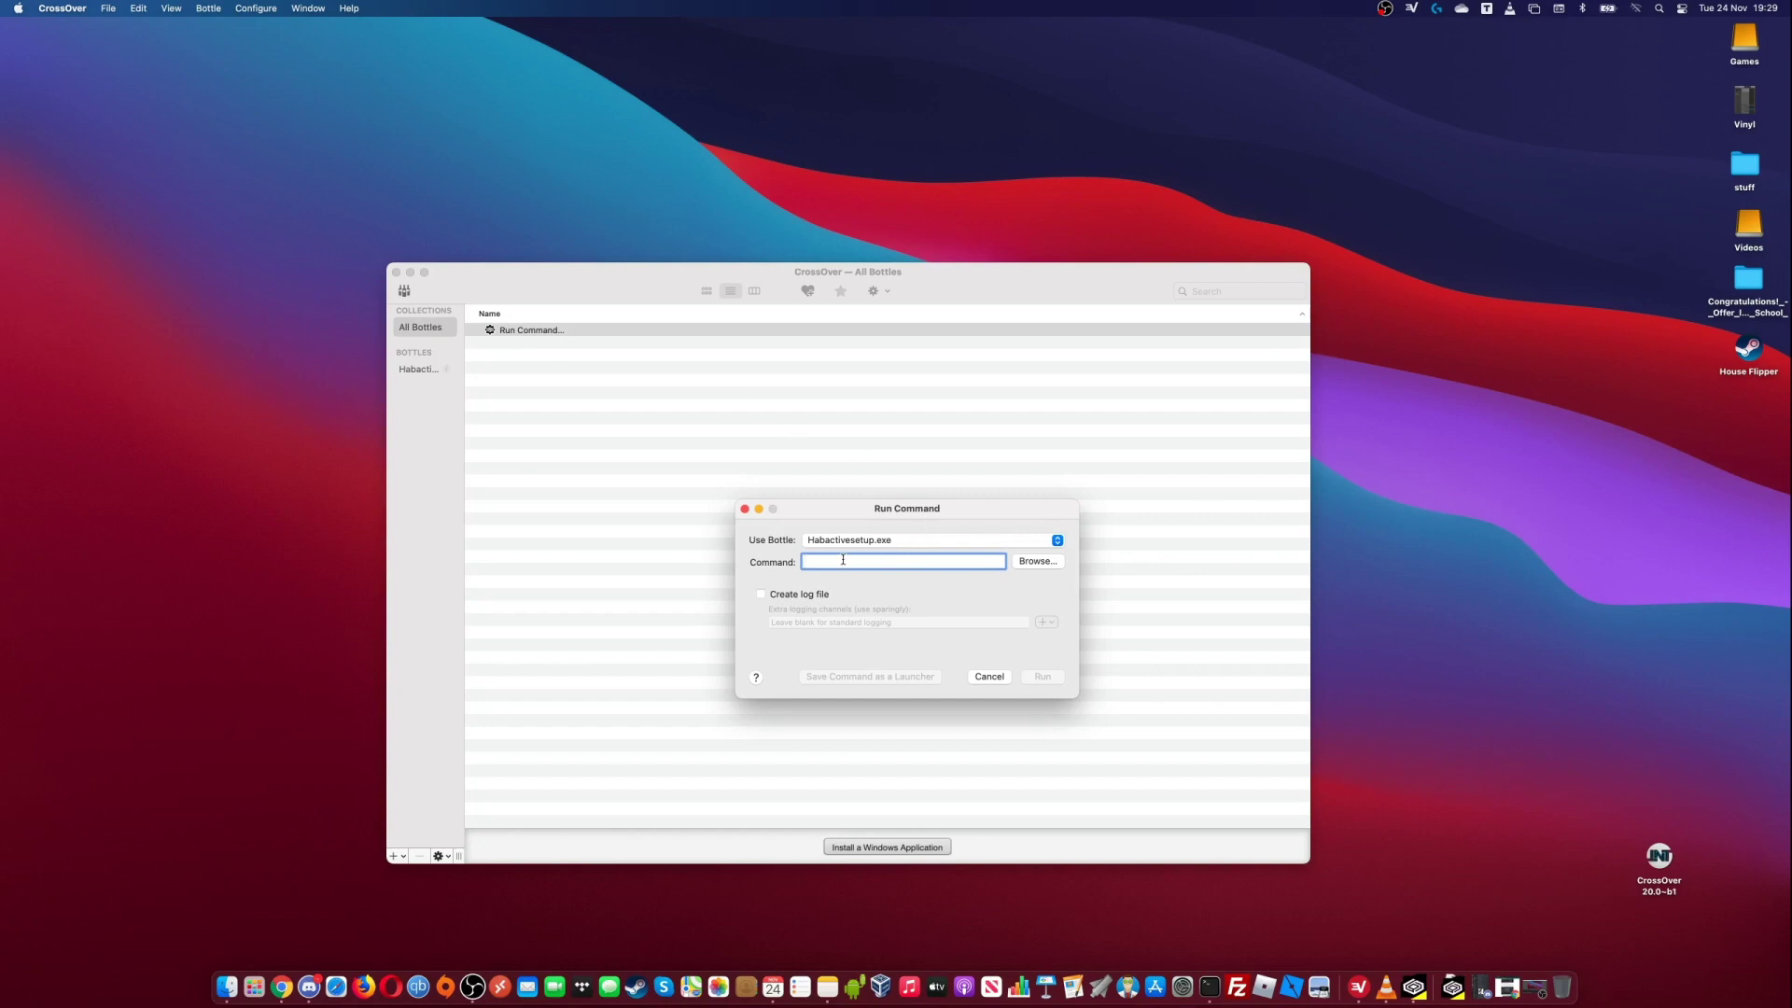
{"action": "left_click", "coordinate": [1060, 541]}
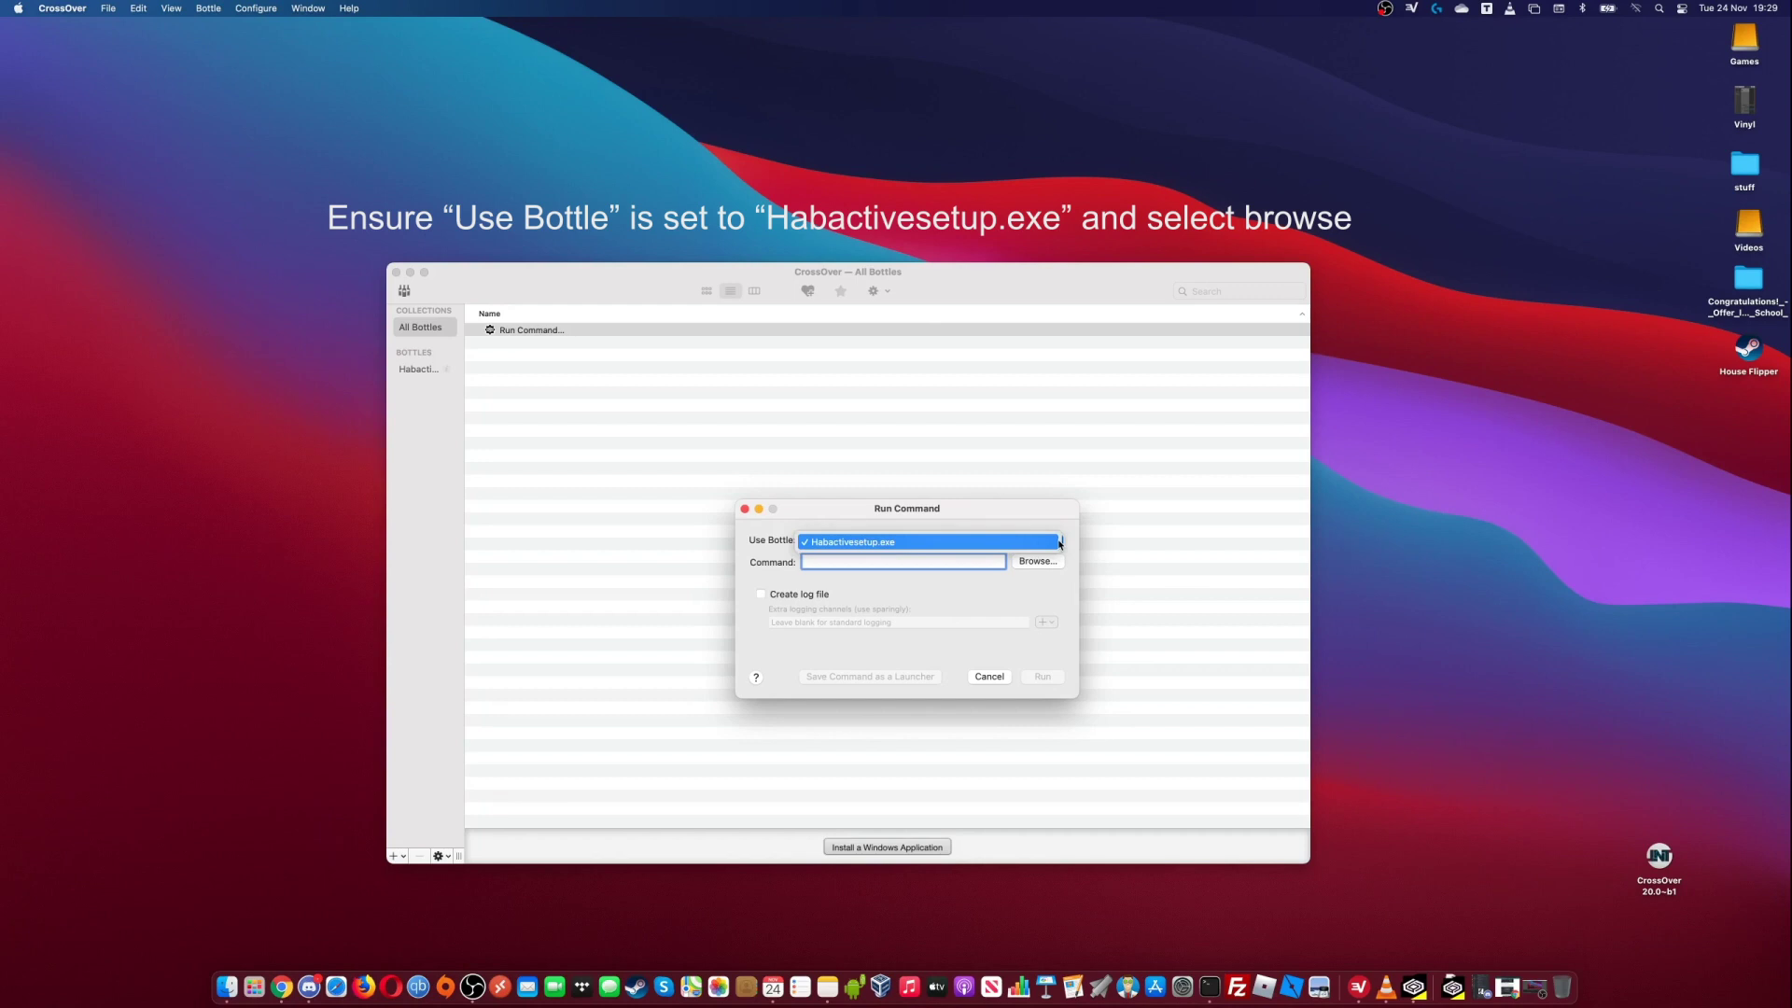
{"action": "left_click", "coordinate": [1059, 543]}
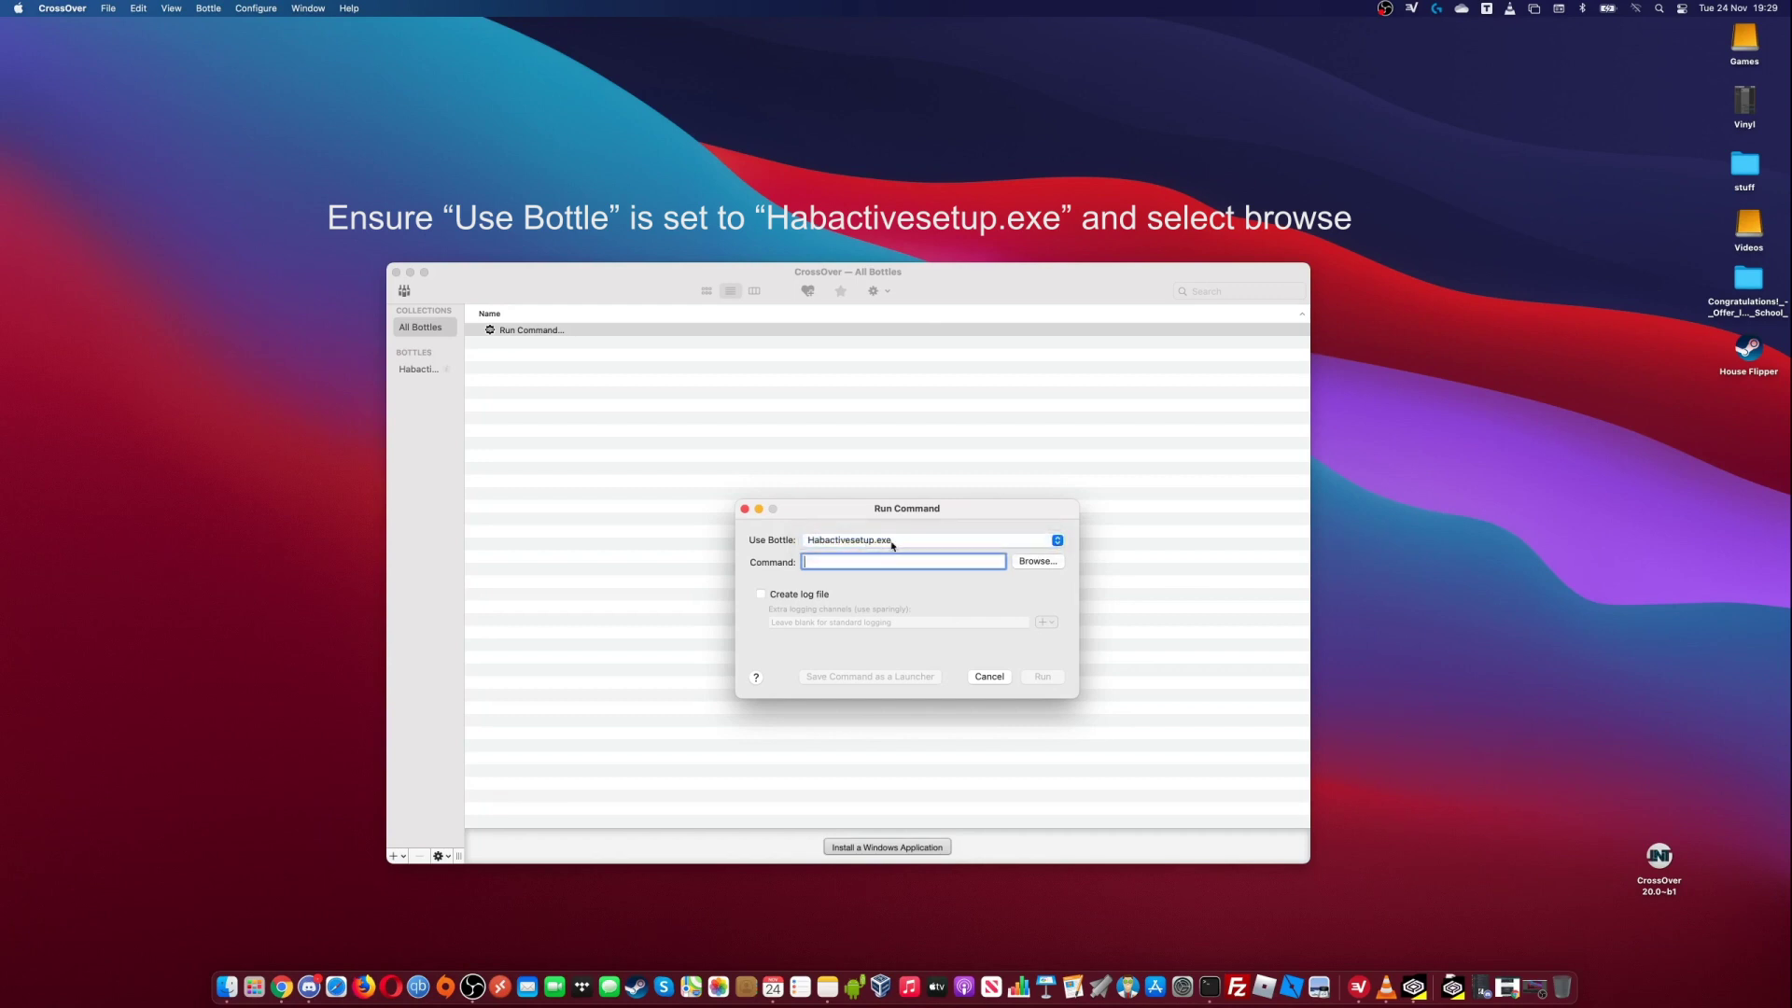
Step: Set the command to Habactive.lnk, found under CrossOver > Bottles > Habactivesetup.exe > desktopdata > cxmenu in the Desktop.C^5E3A_users folder
{"action": "left_click", "coordinate": [1037, 561]}
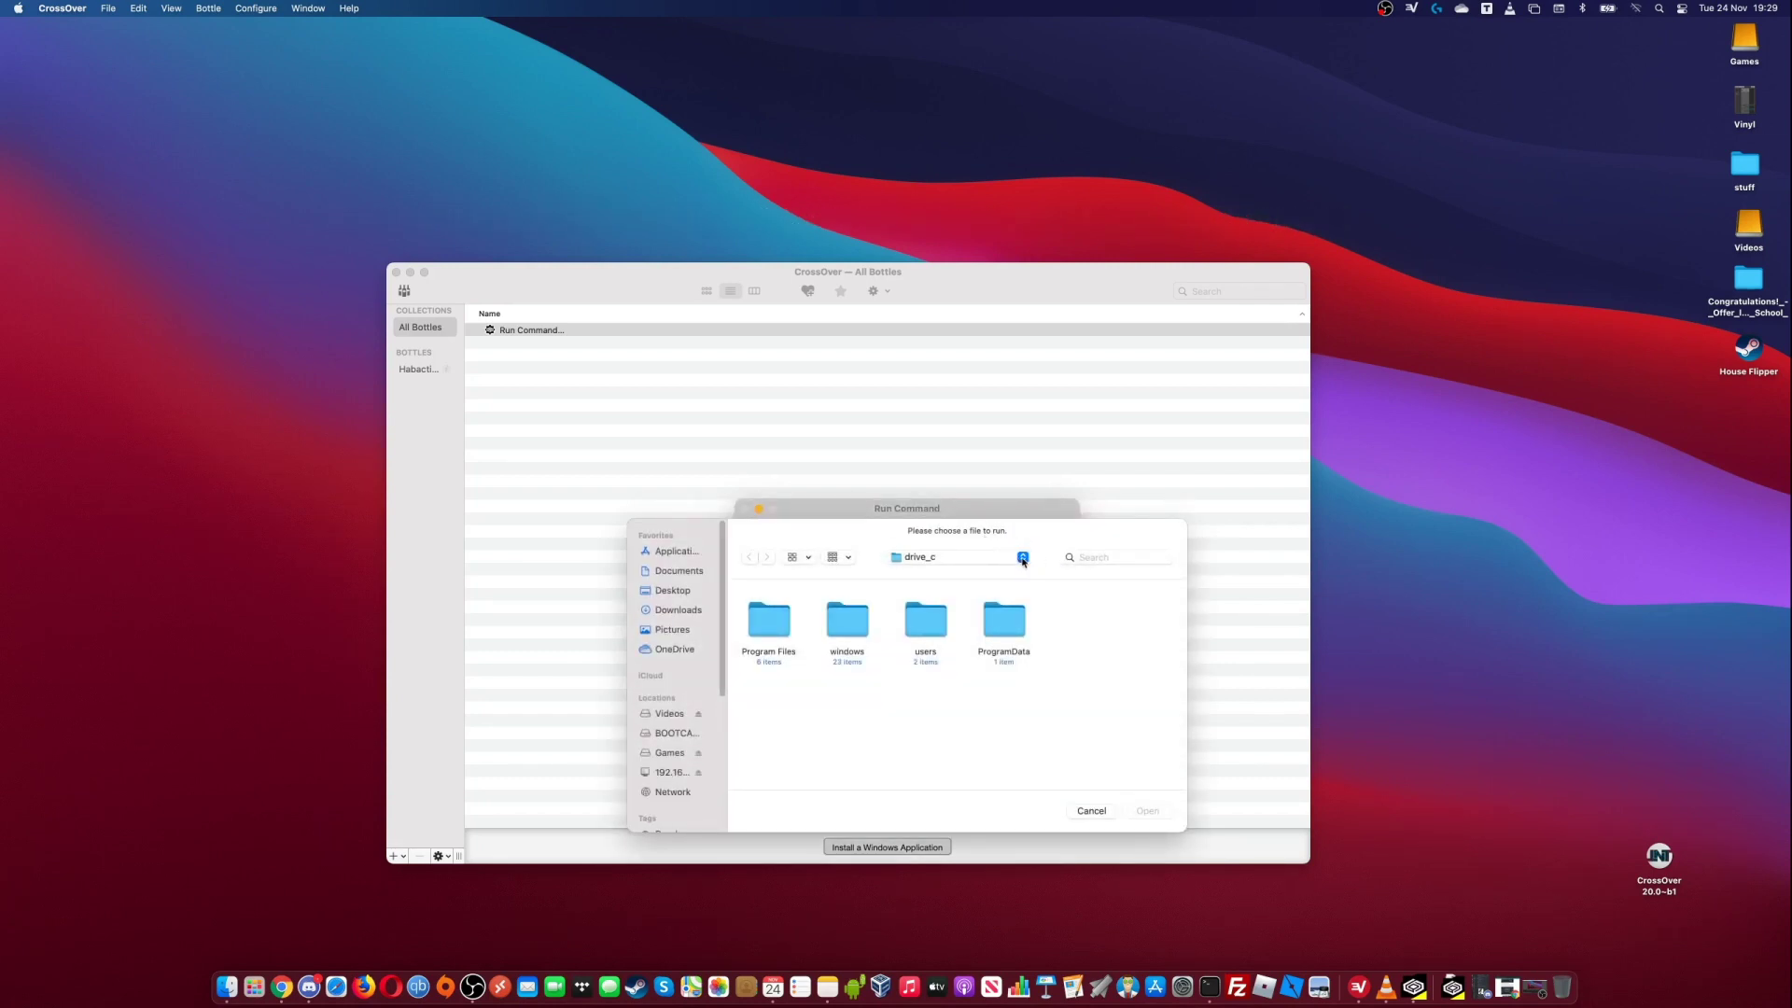
{"action": "left_click", "coordinate": [1023, 559]}
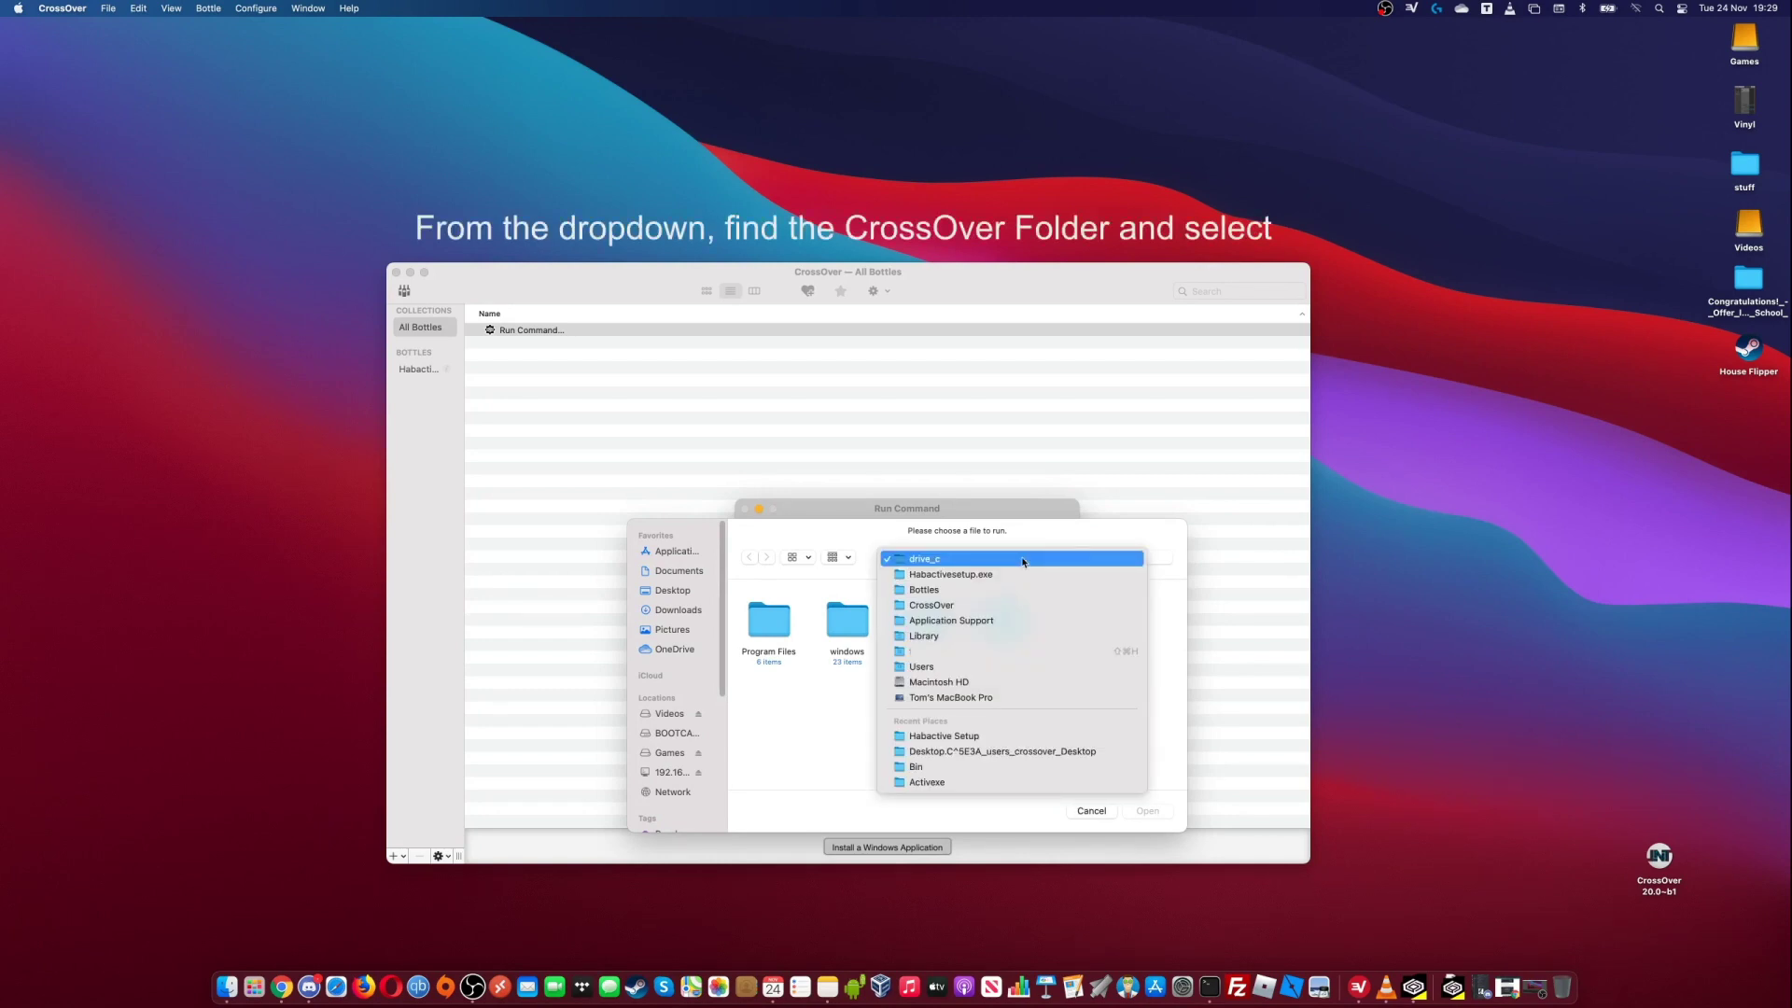
{"action": "left_click", "coordinate": [995, 610]}
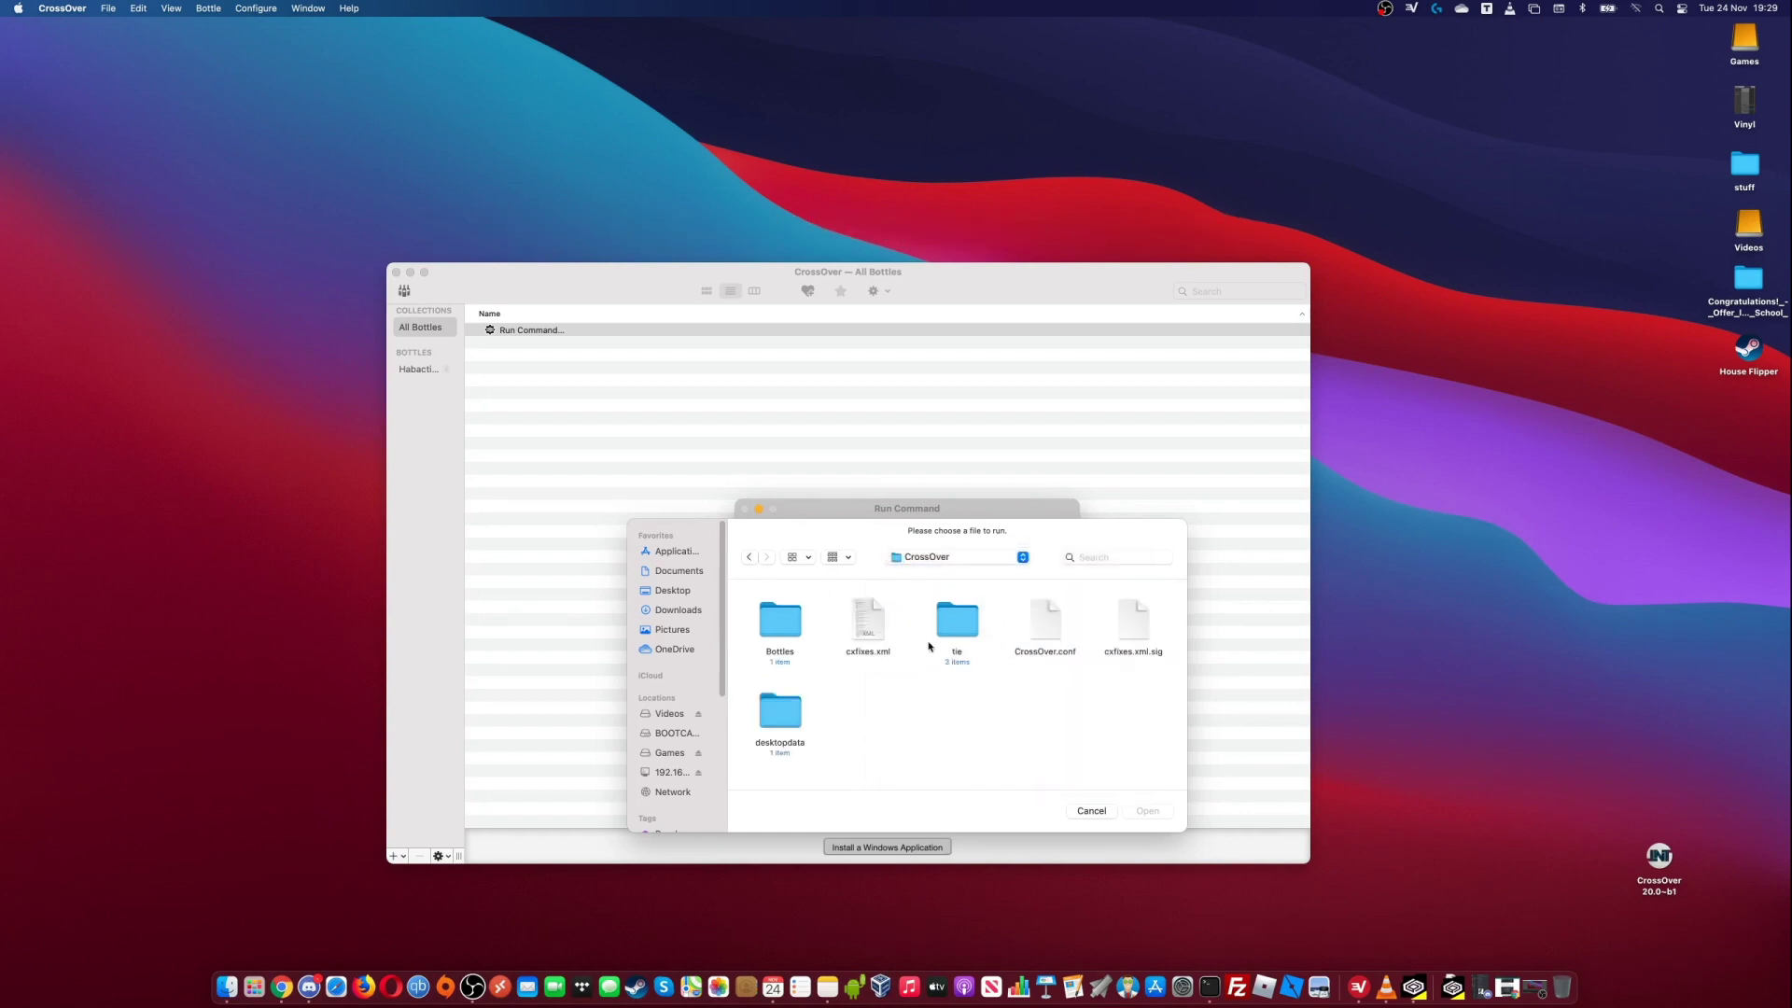
{"action": "double_click", "coordinate": [785, 627]}
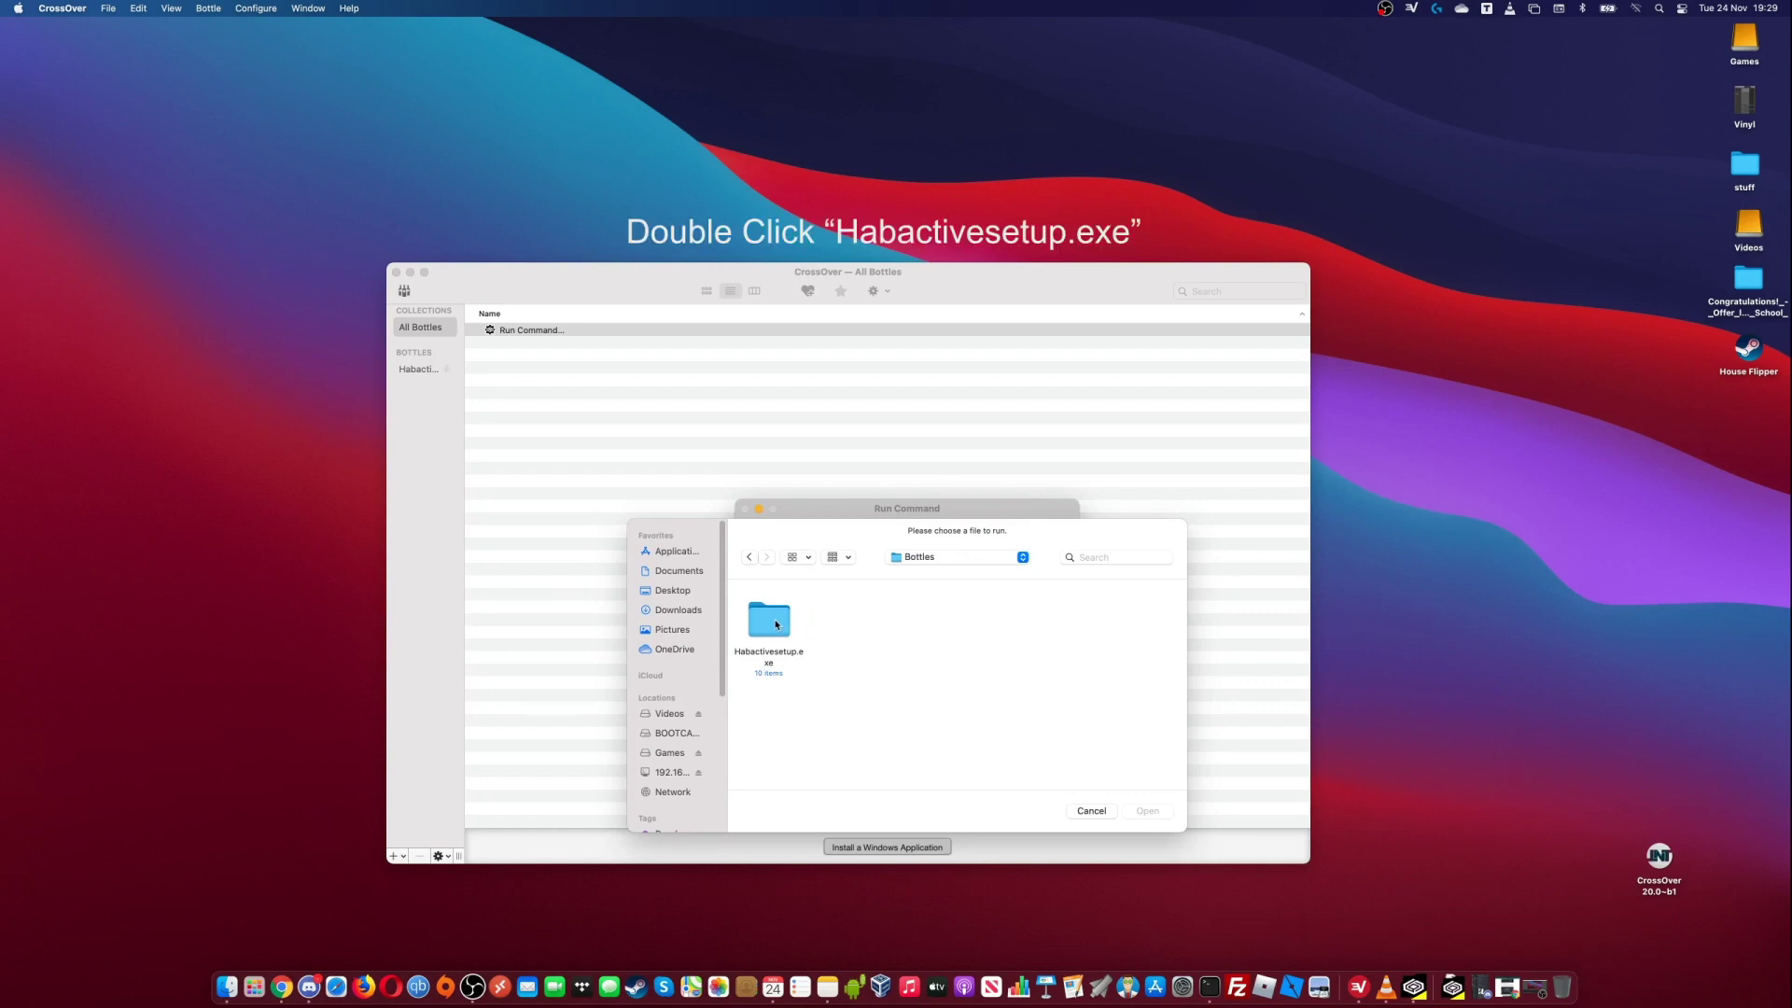
{"action": "double_click", "coordinate": [776, 624]}
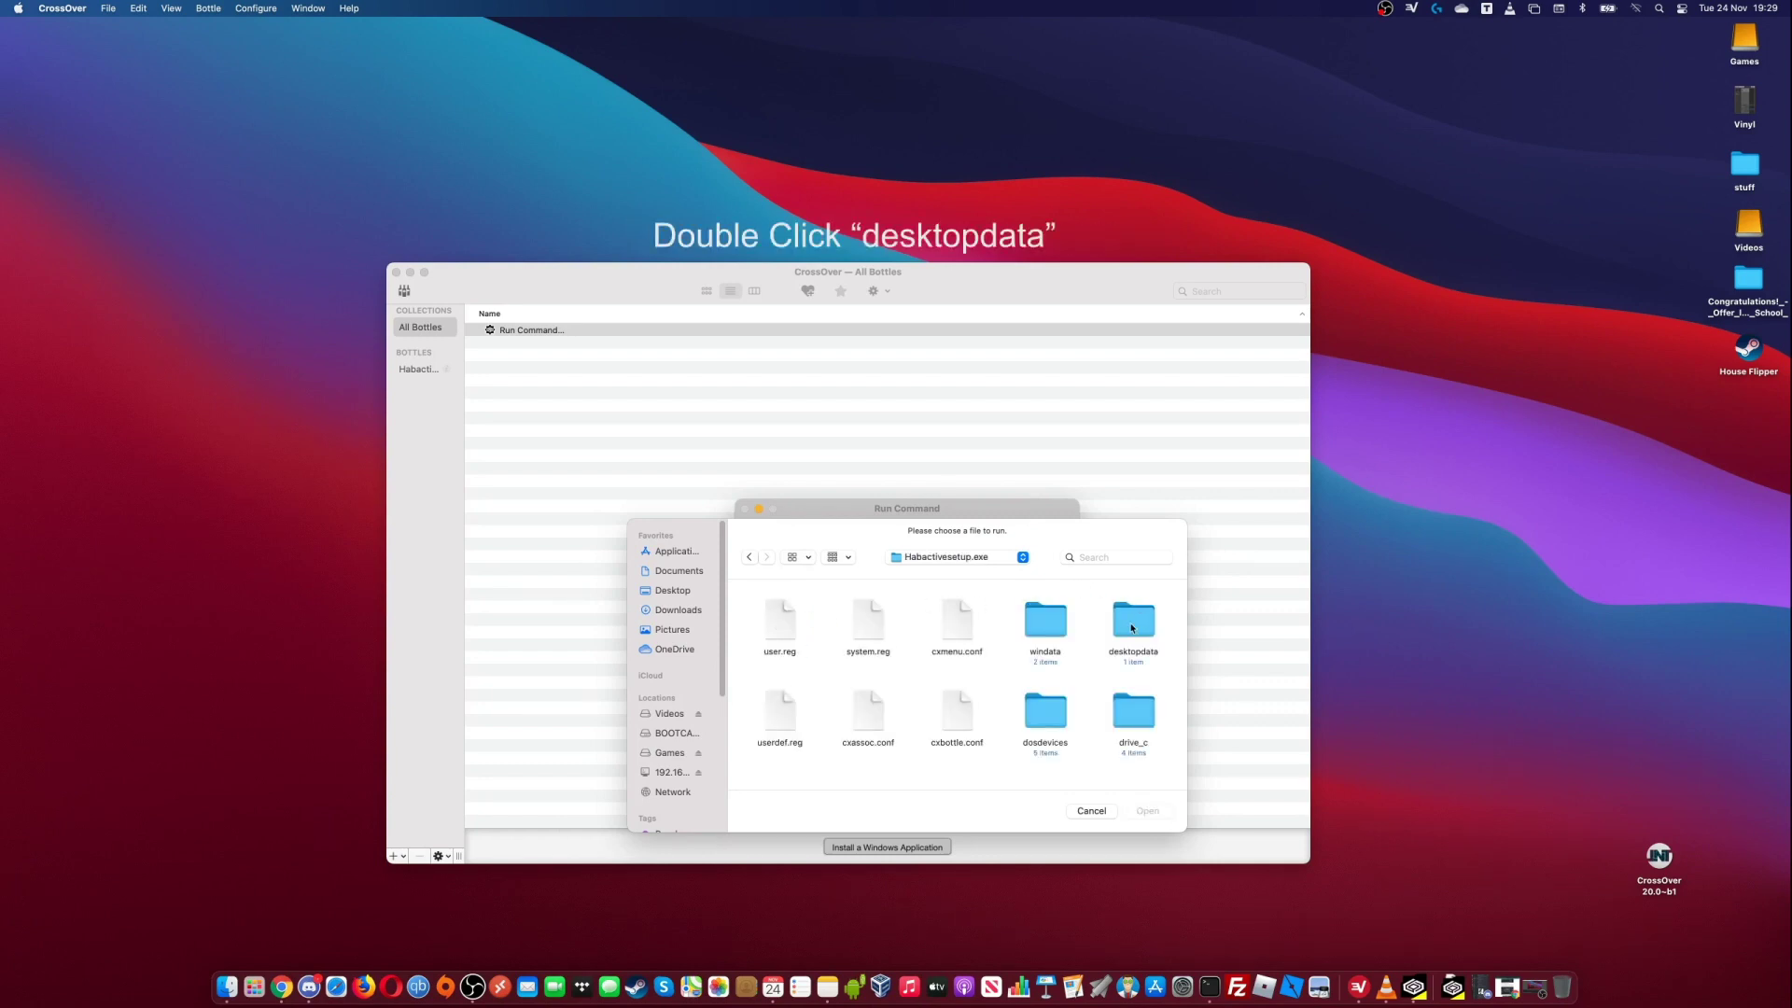
{"action": "double_click", "coordinate": [1132, 628]}
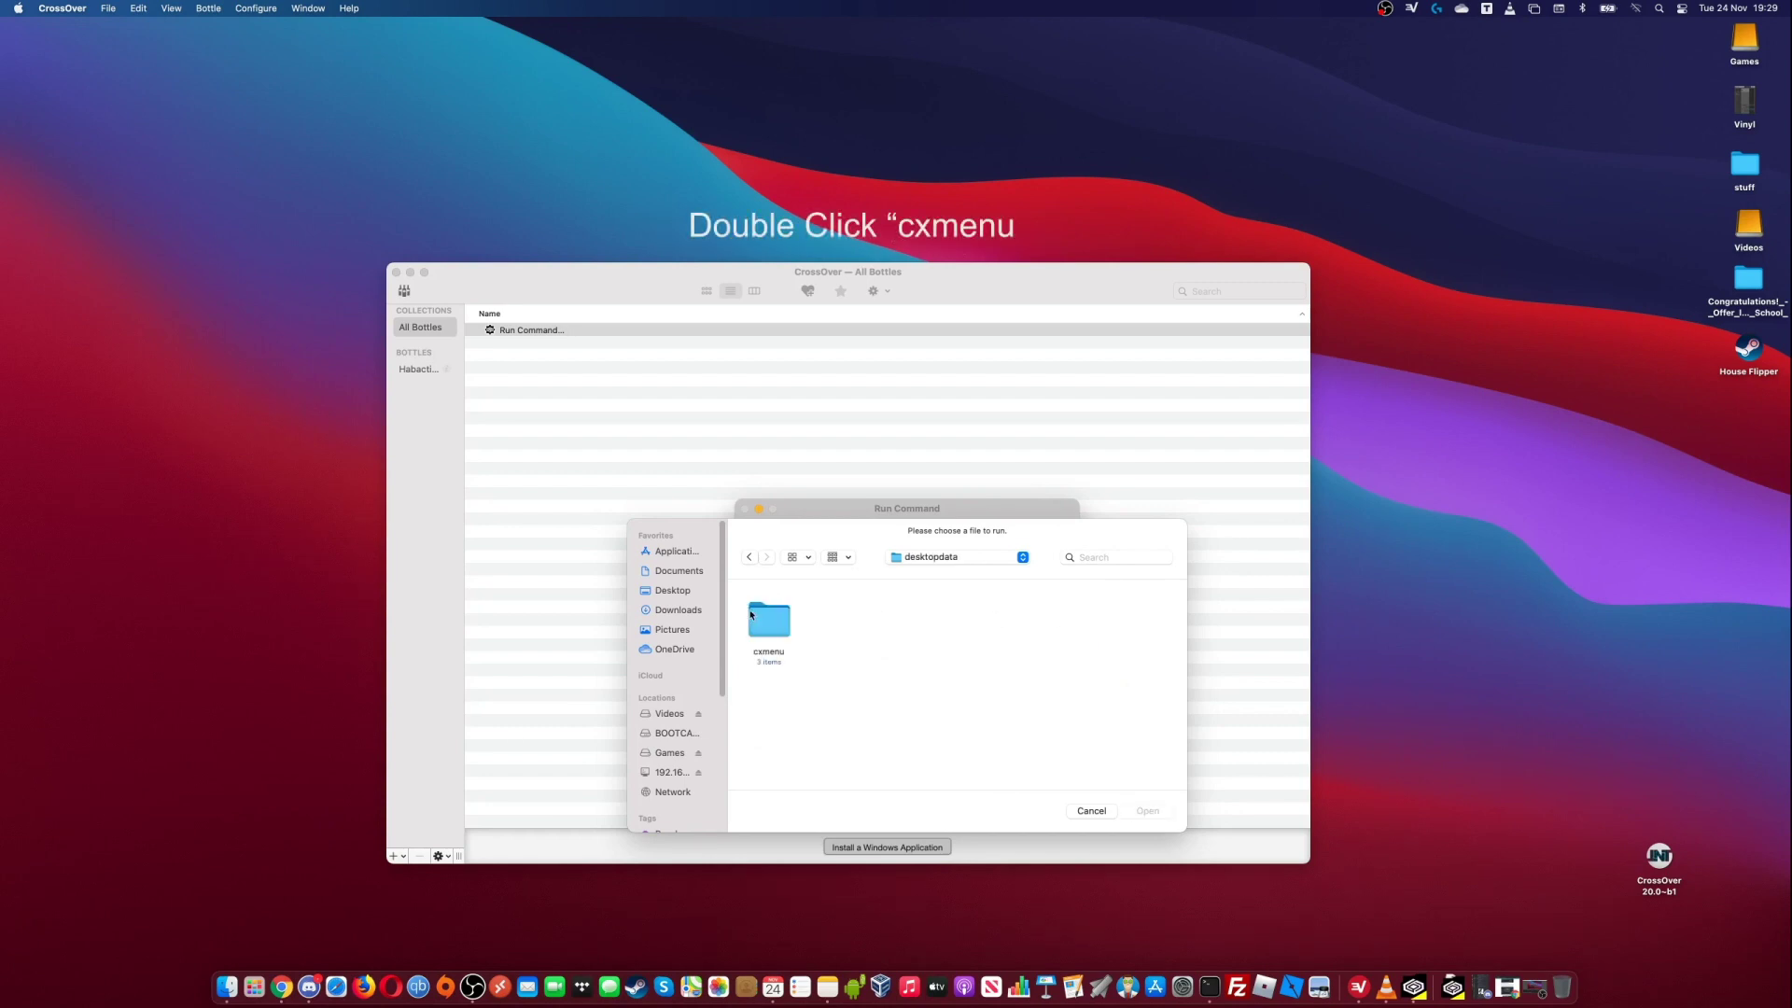
{"action": "double_click", "coordinate": [768, 616]}
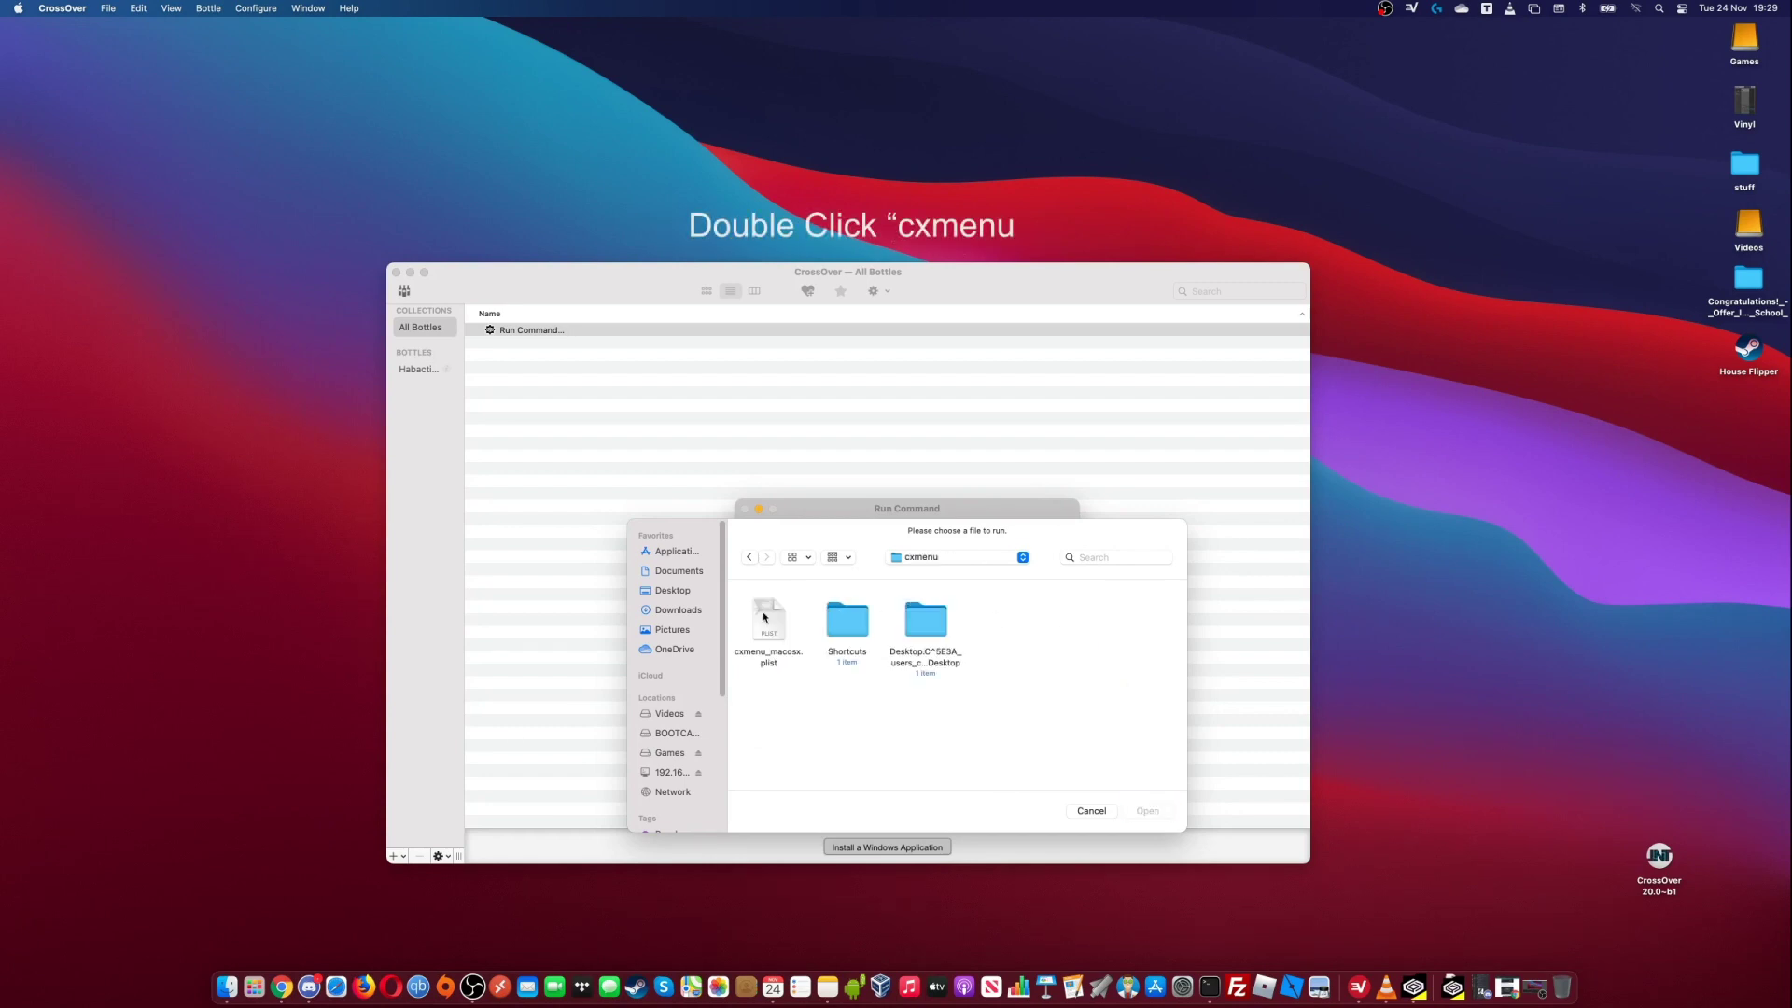
{"action": "double_click", "coordinate": [925, 627]}
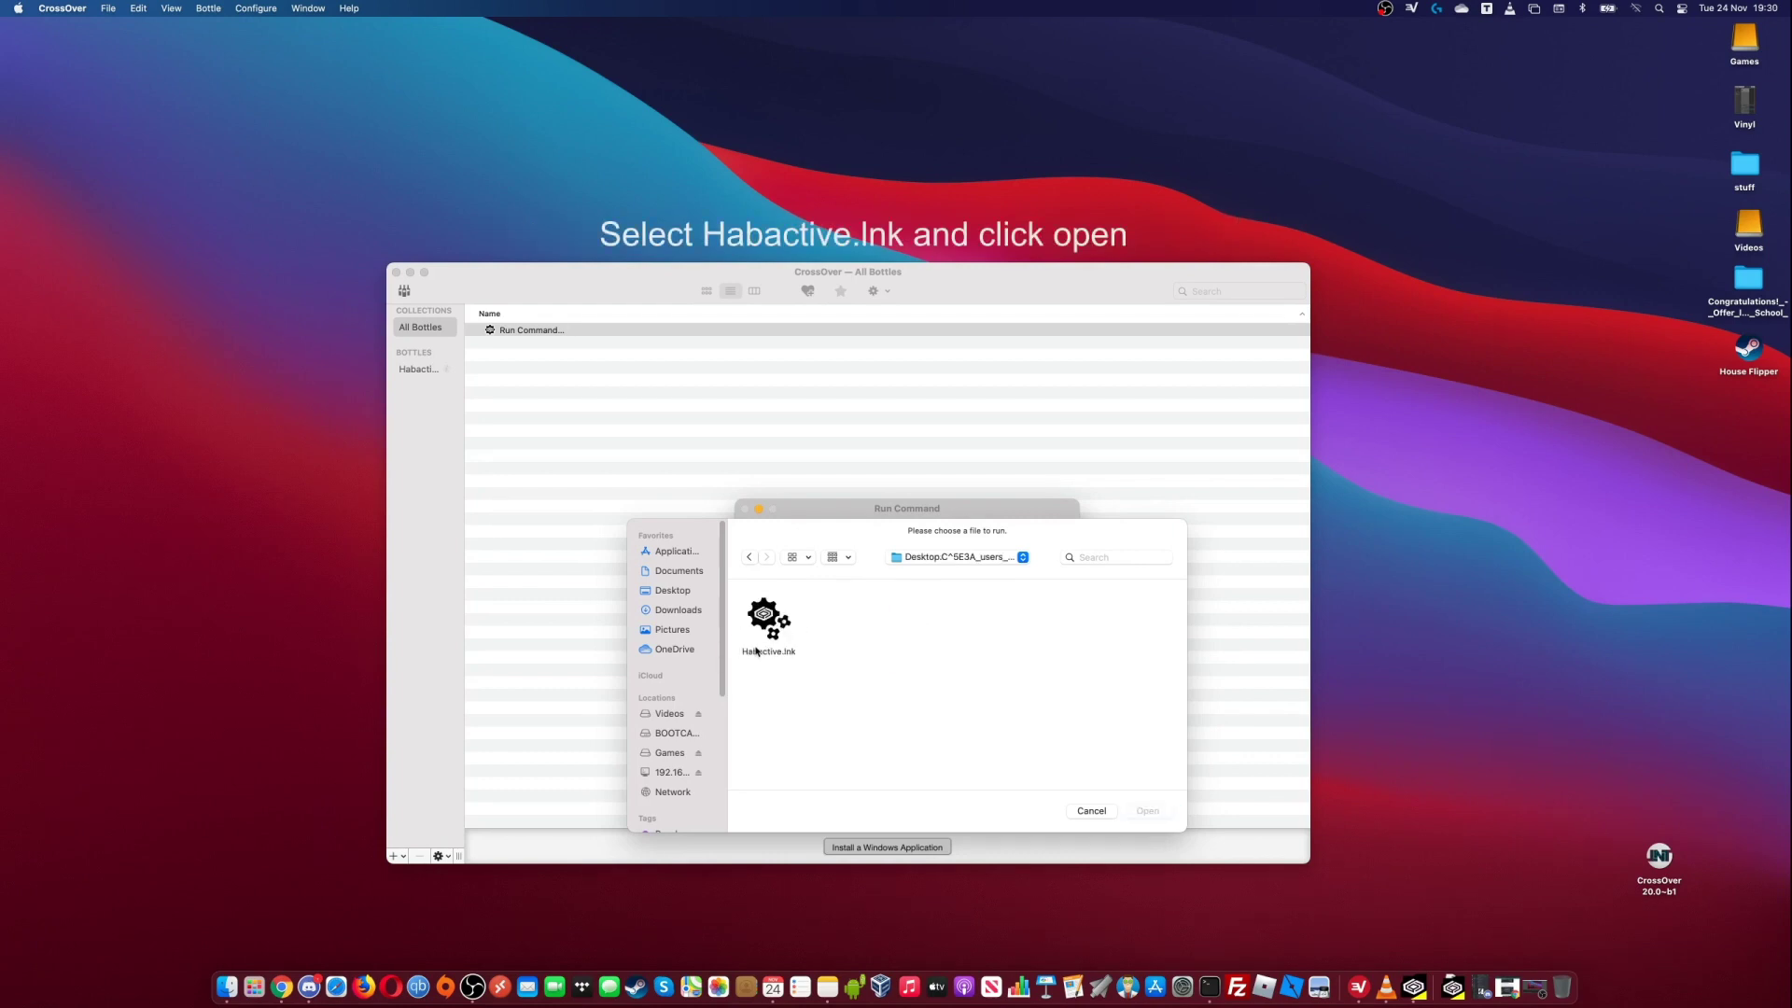
{"action": "left_click", "coordinate": [780, 627]}
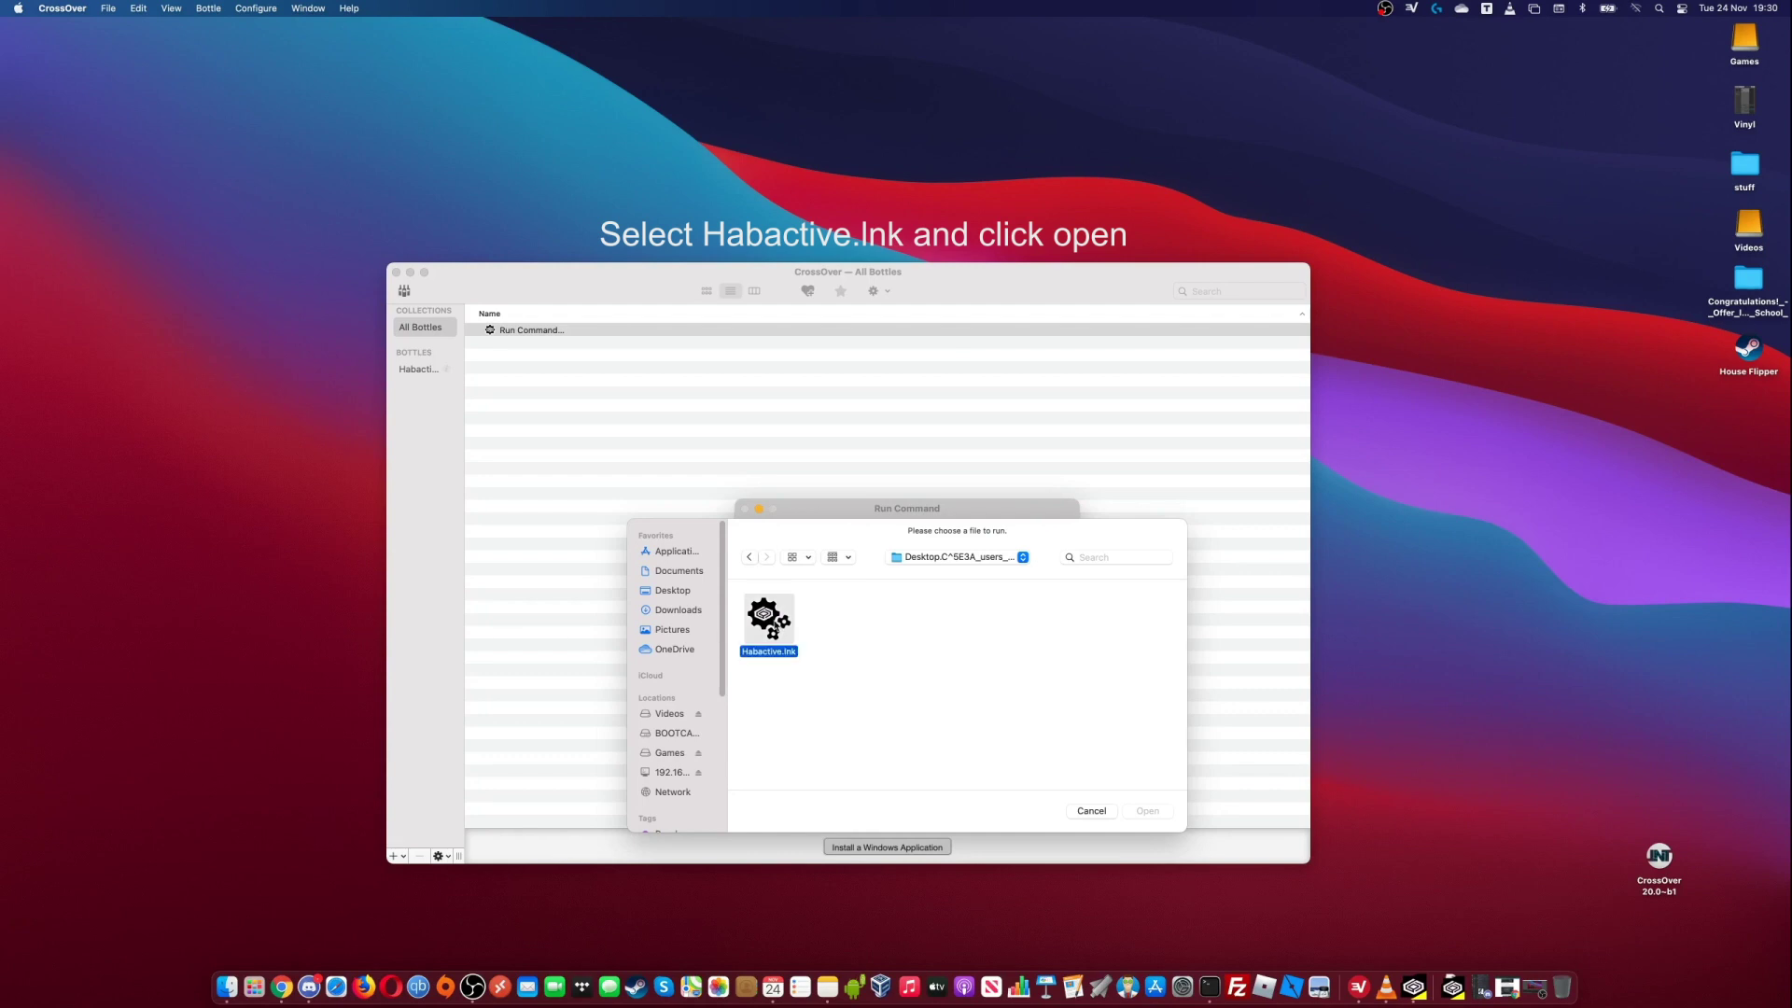
{"action": "left_click", "coordinate": [1133, 811]}
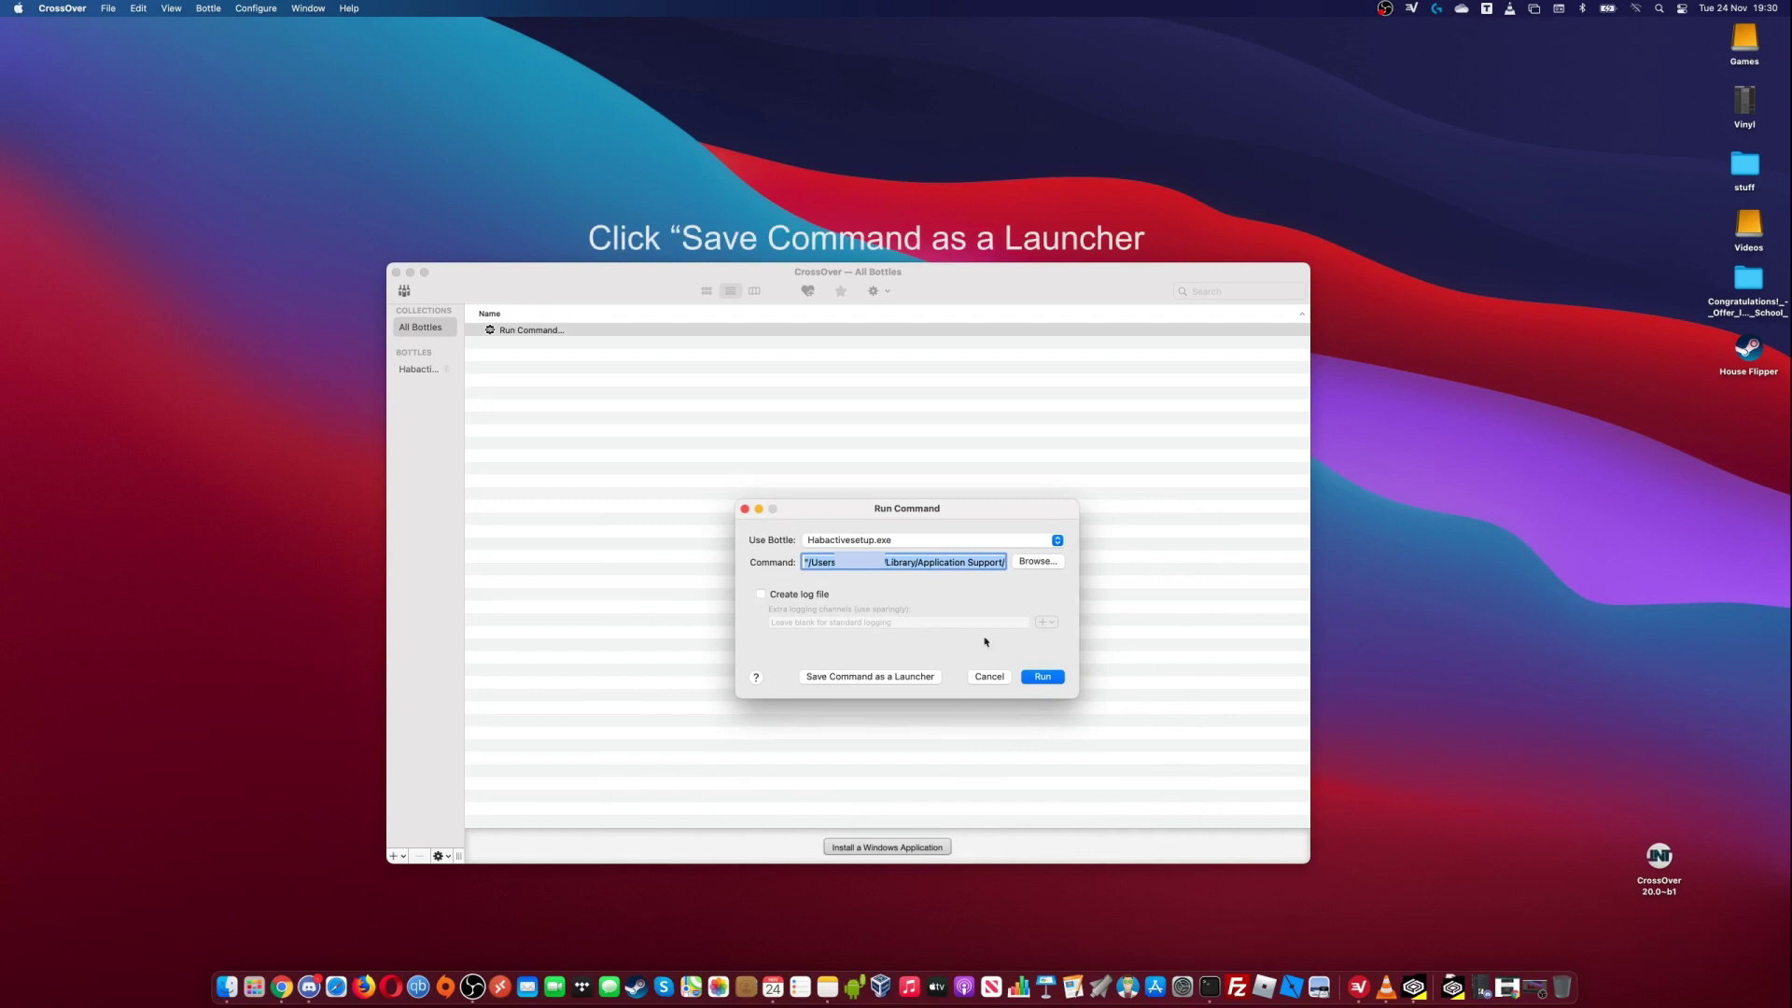
Step: Save the Habactive command as a launcher and close the Run Command dialog
{"action": "left_click", "coordinate": [864, 679]}
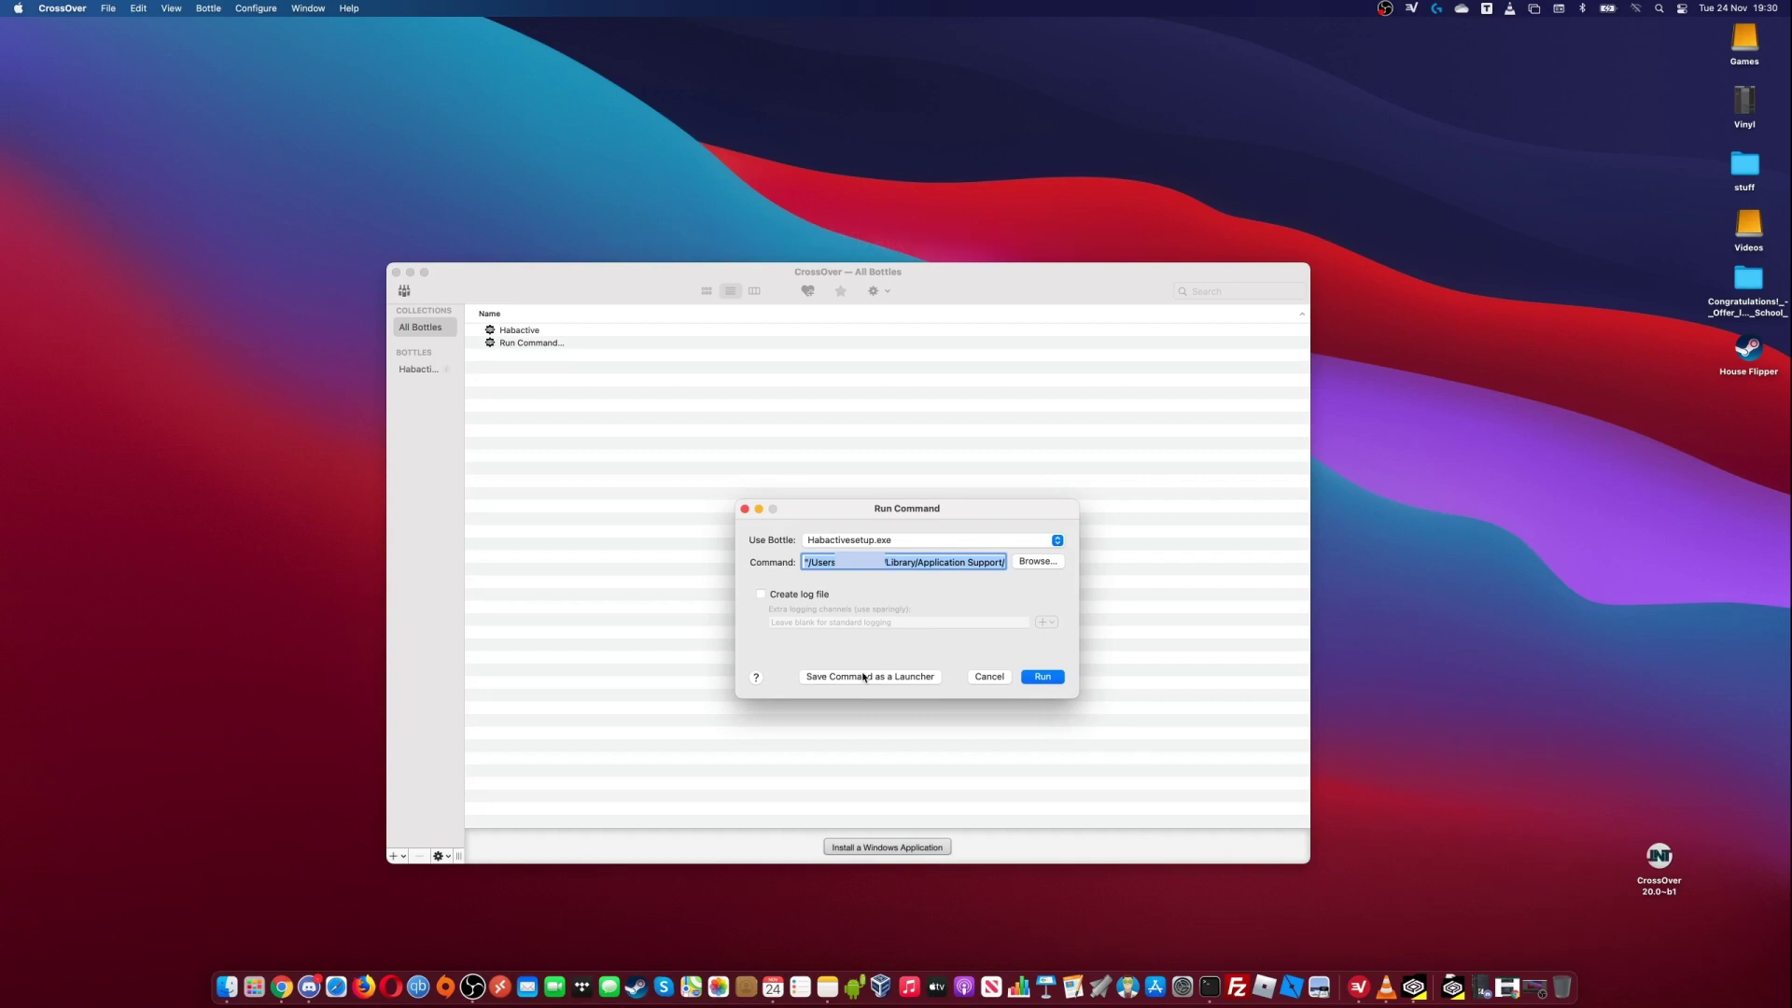
{"action": "left_click", "coordinate": [744, 510]}
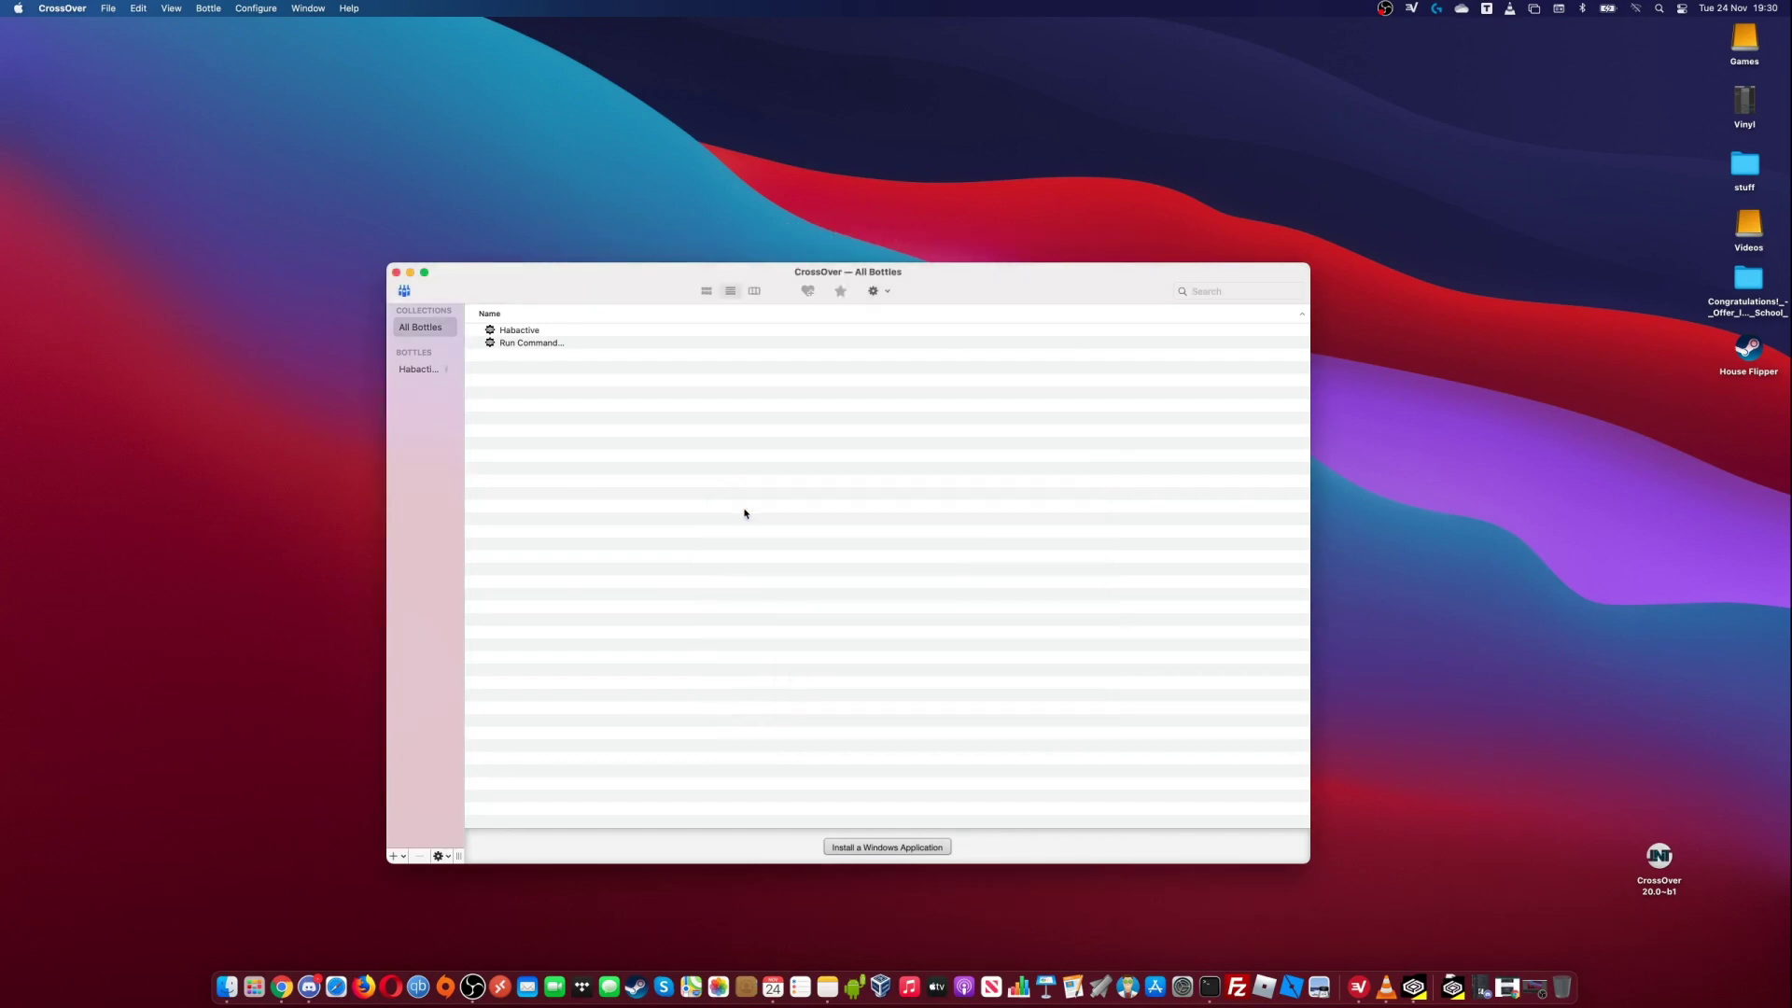
Step: Launch Habactive from the bottle list, and reposition and slightly enlarge its window
{"action": "left_click", "coordinate": [538, 331]}
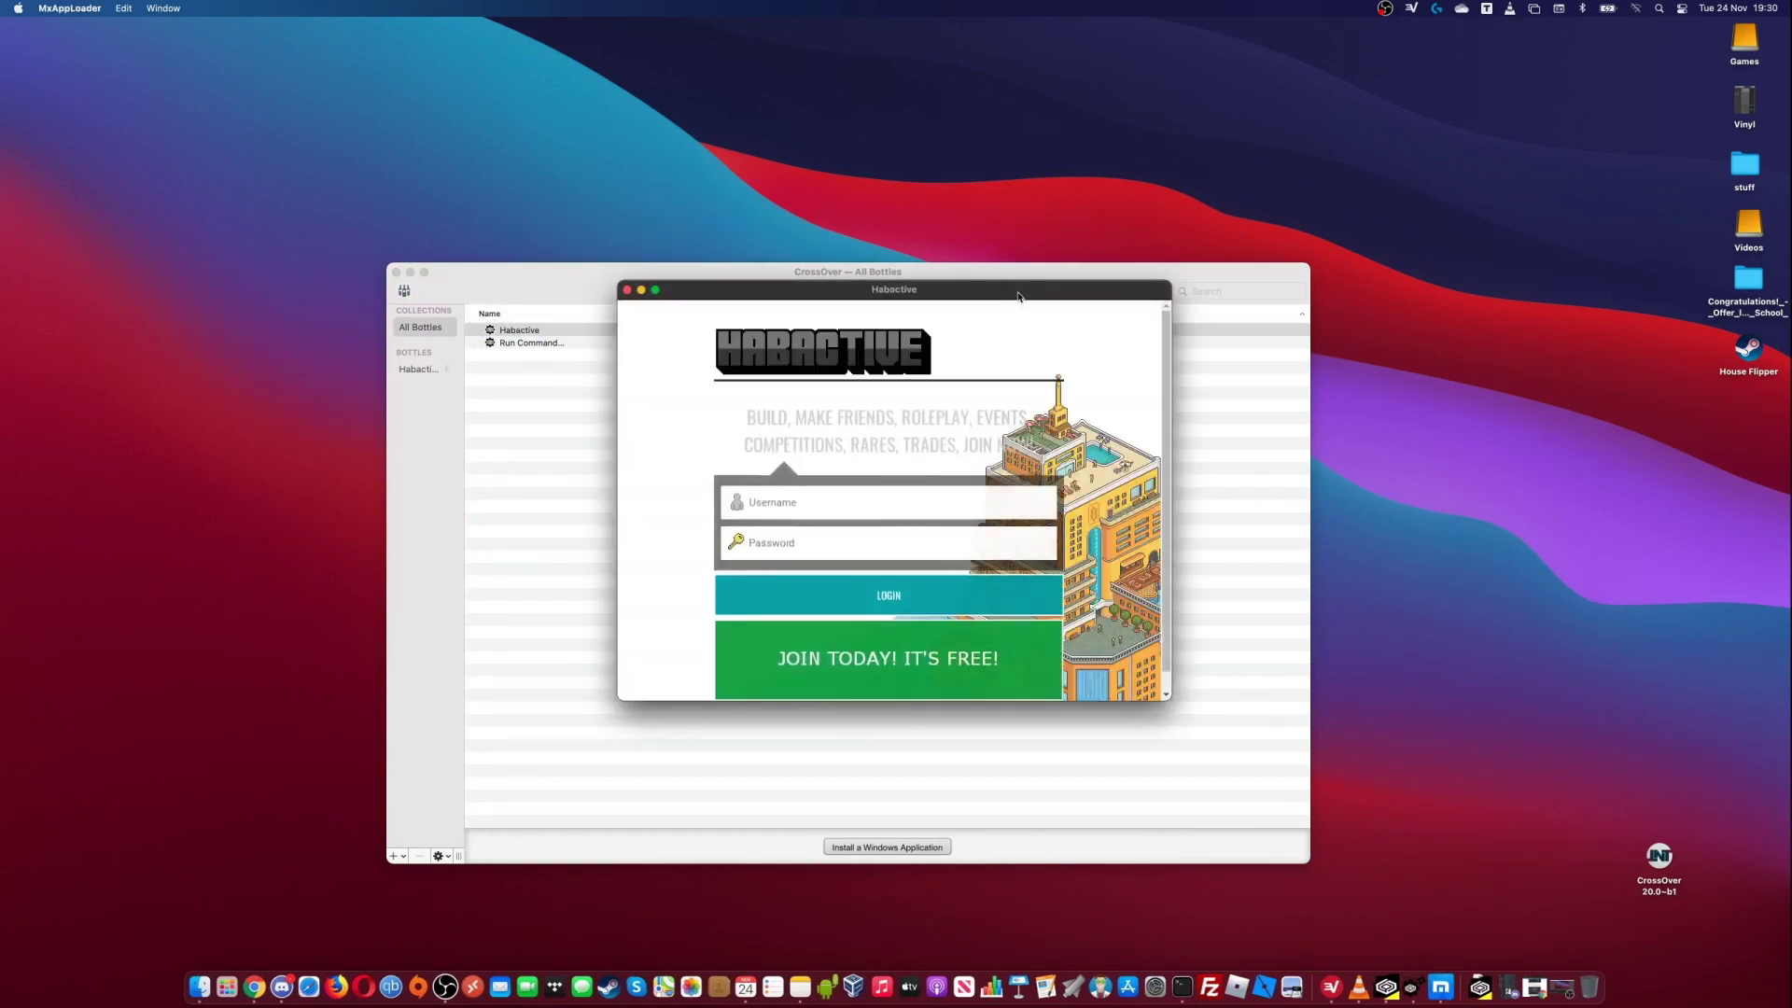
{"action": "left_click_drag", "start_coordinate": [948, 287], "coordinate": [762, 217]}
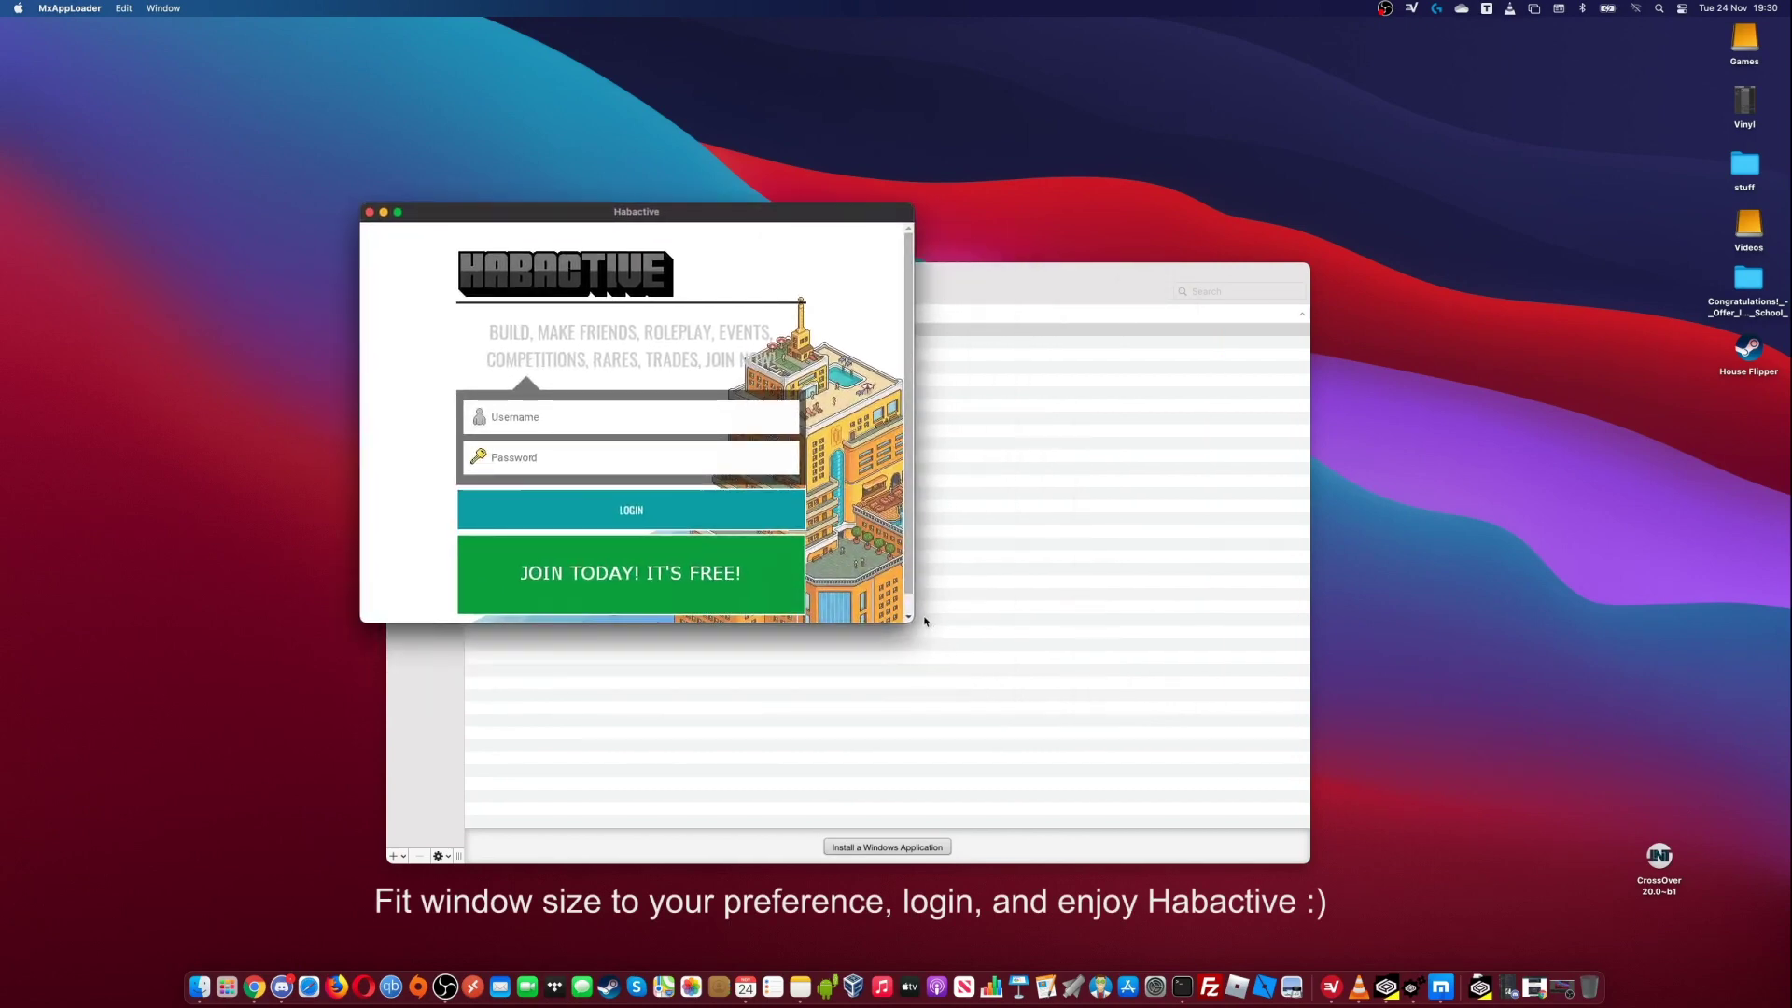
{"action": "left_click_drag", "start_coordinate": [911, 618], "coordinate": [942, 646]}
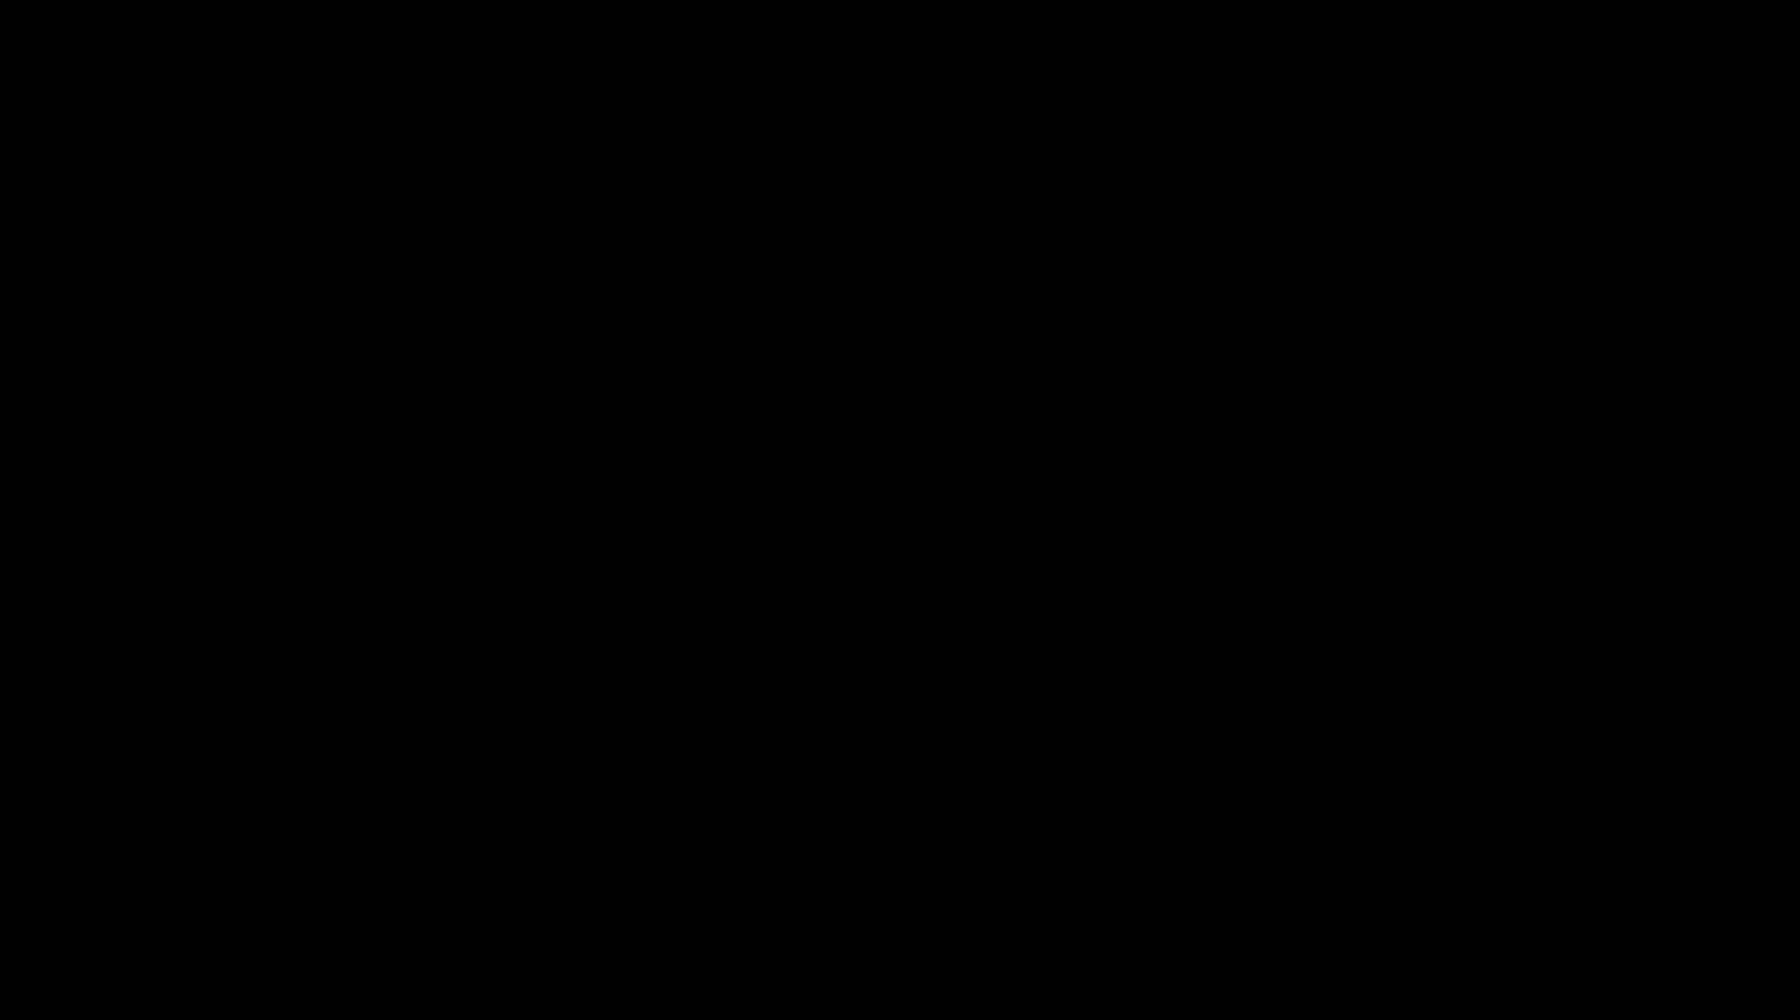